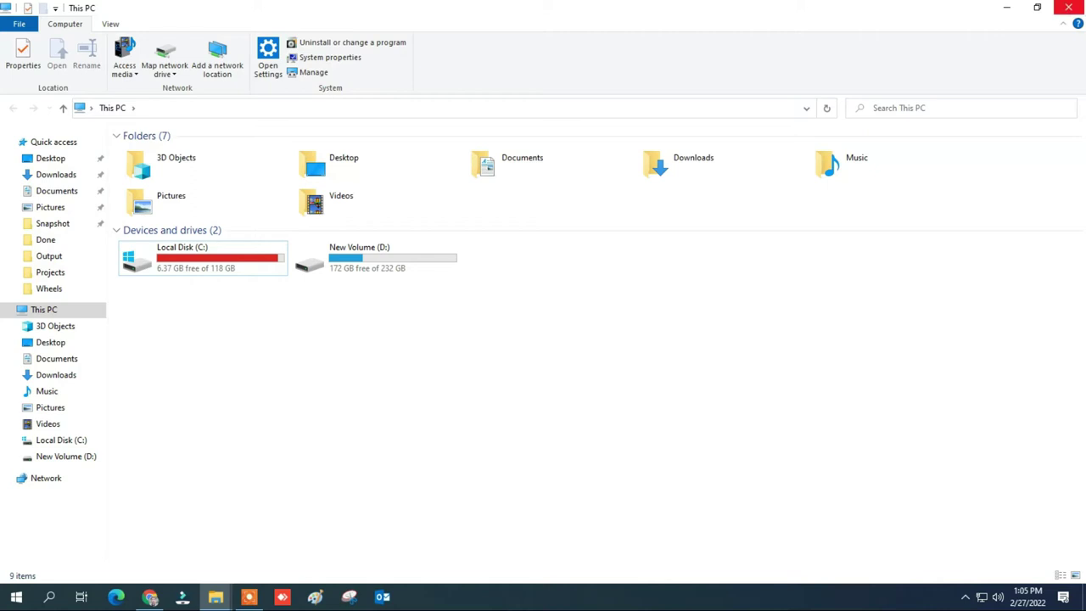
Close the This PC window and open the Windows Temp folder with the Run command "temp"
click(1069, 8)
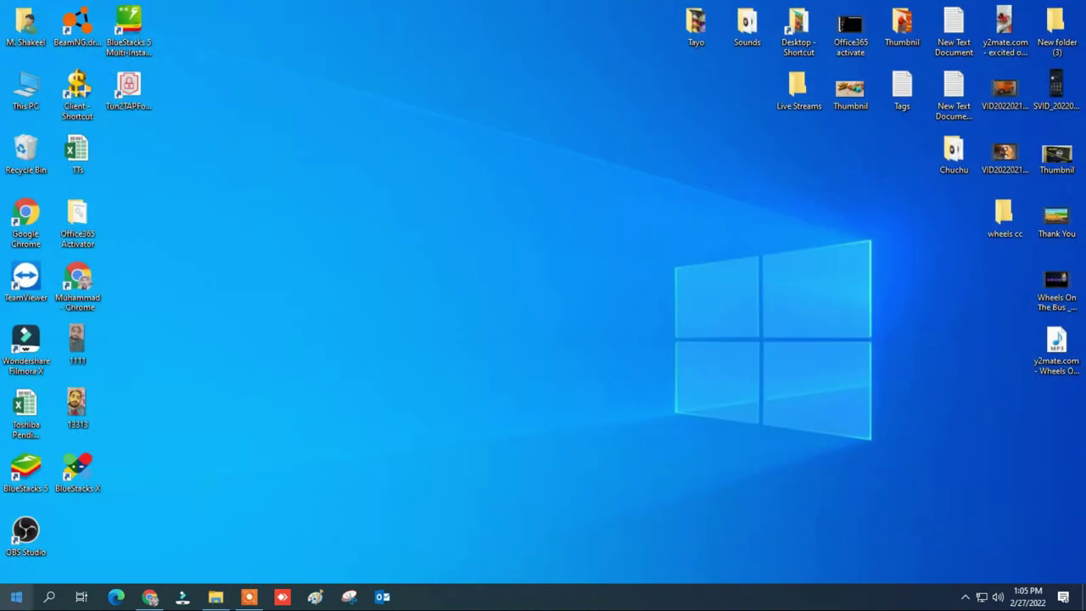
right_click(16, 596)
click(34, 530)
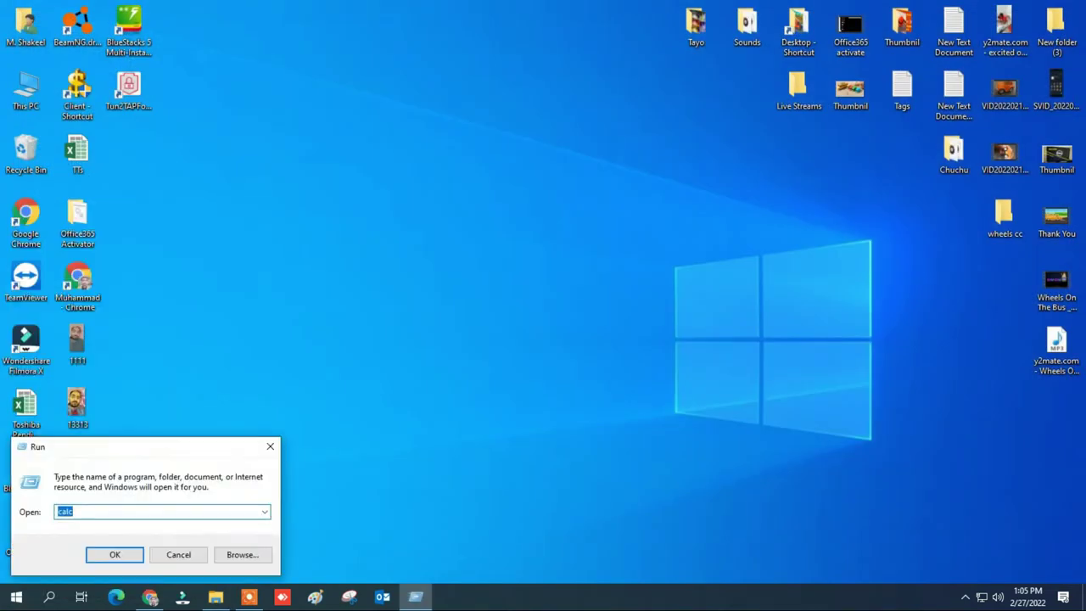
text(temp)
key(Return)
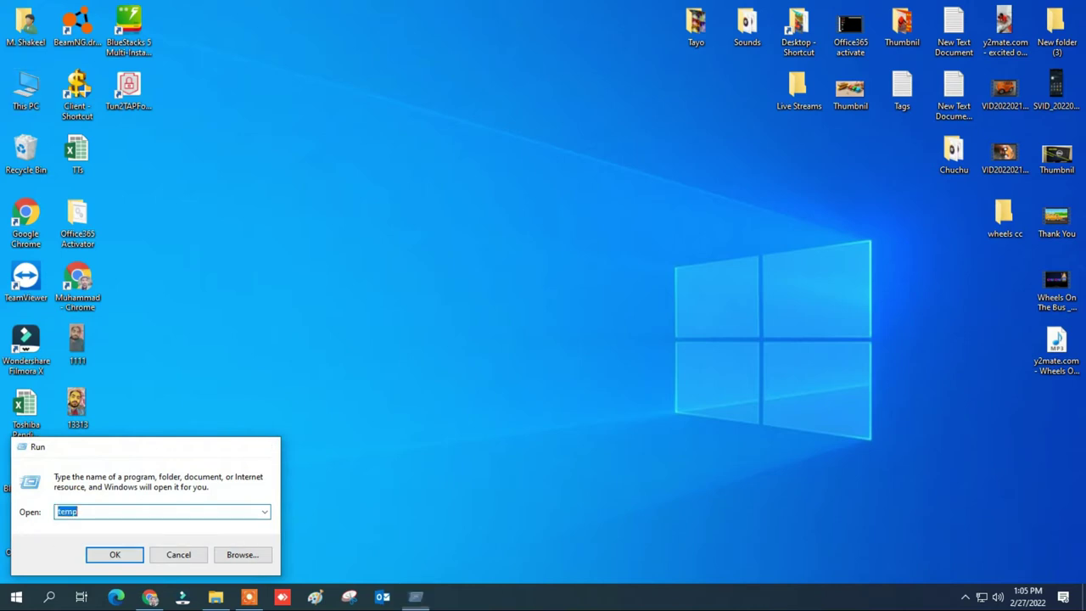
Delete all files in the Windows Temp folder and close its window
drag(260, 396, 161, 151)
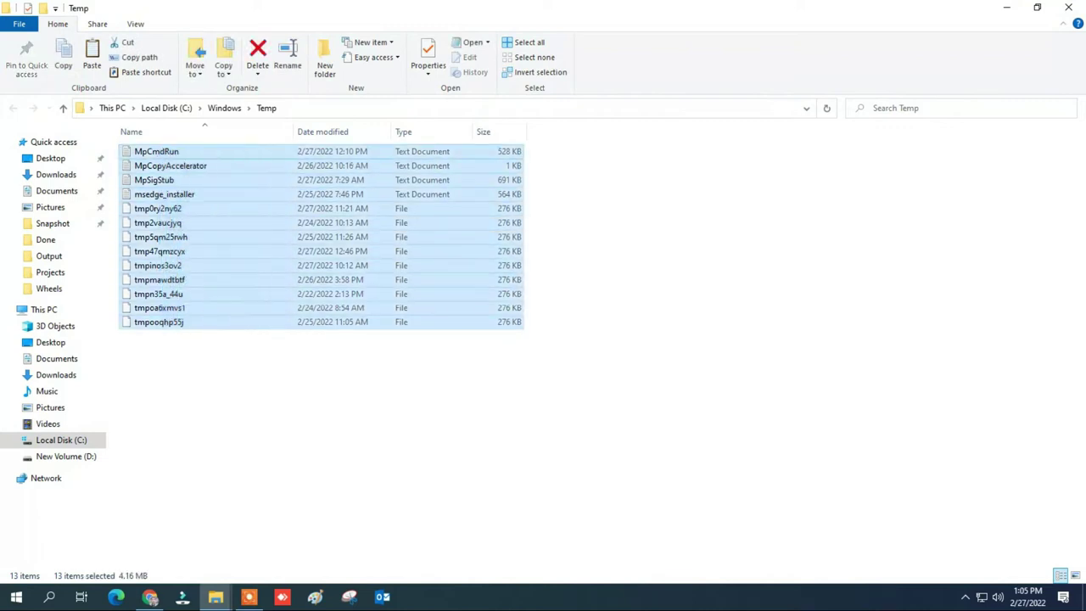
right_click(161, 152)
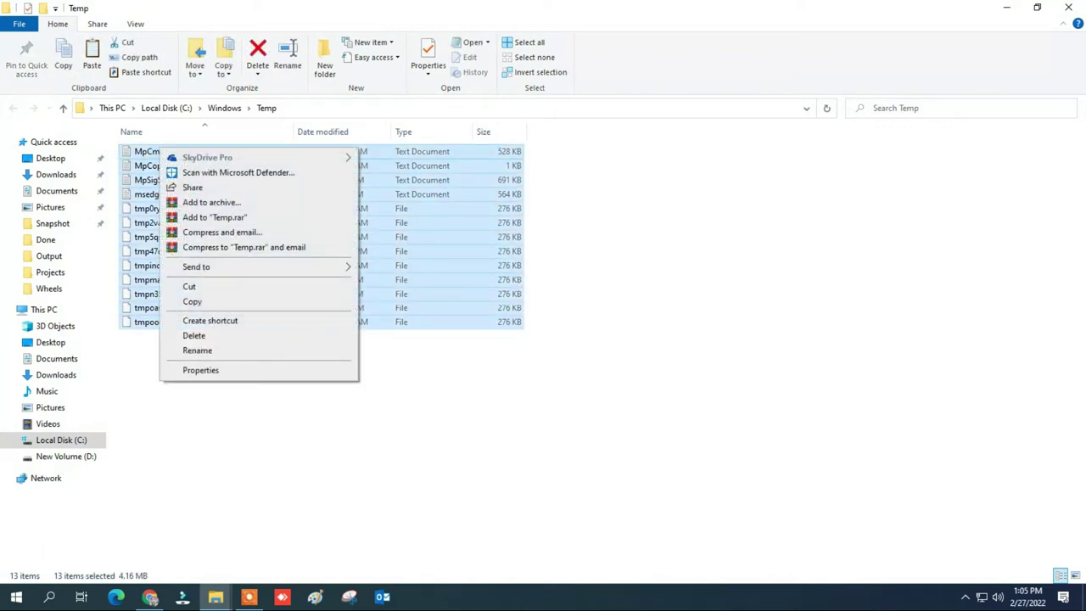
click(193, 335)
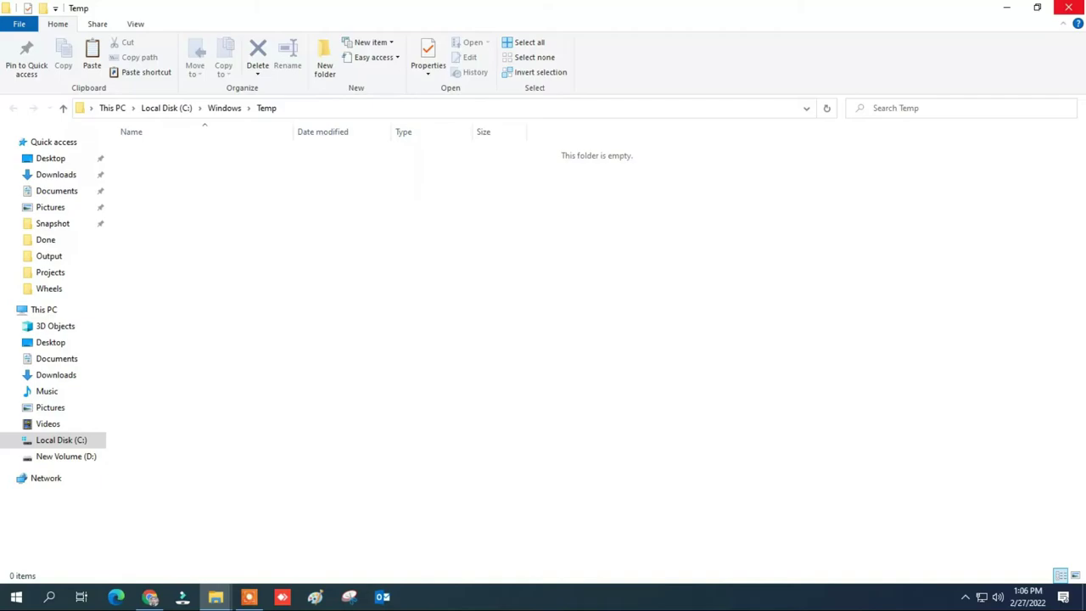
click(1068, 8)
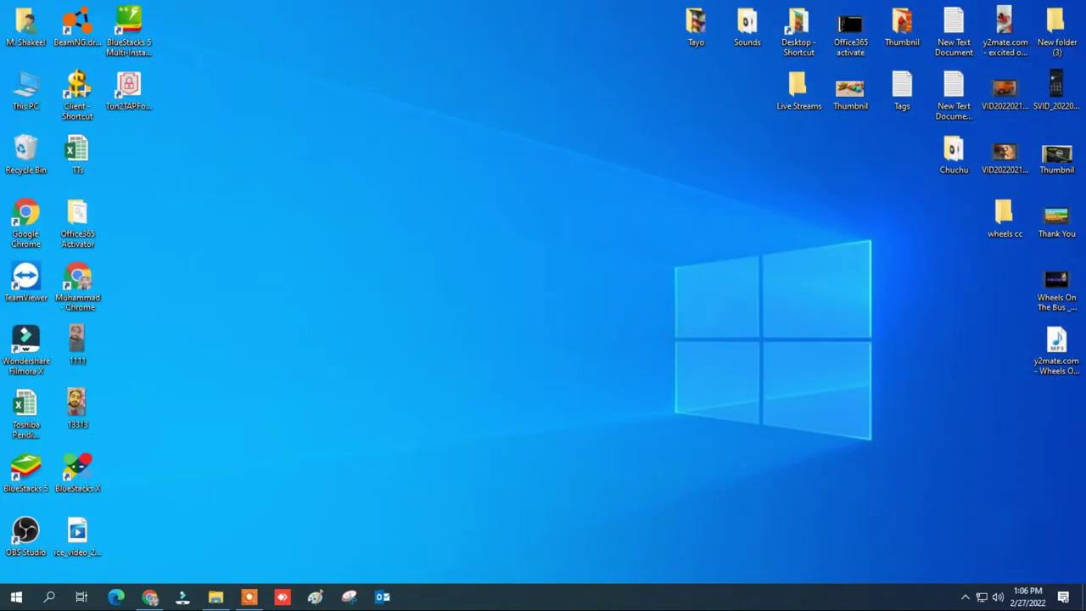
Open the user account's local Temp folder with the Run command "%temp%"
right_click(16, 597)
click(36, 521)
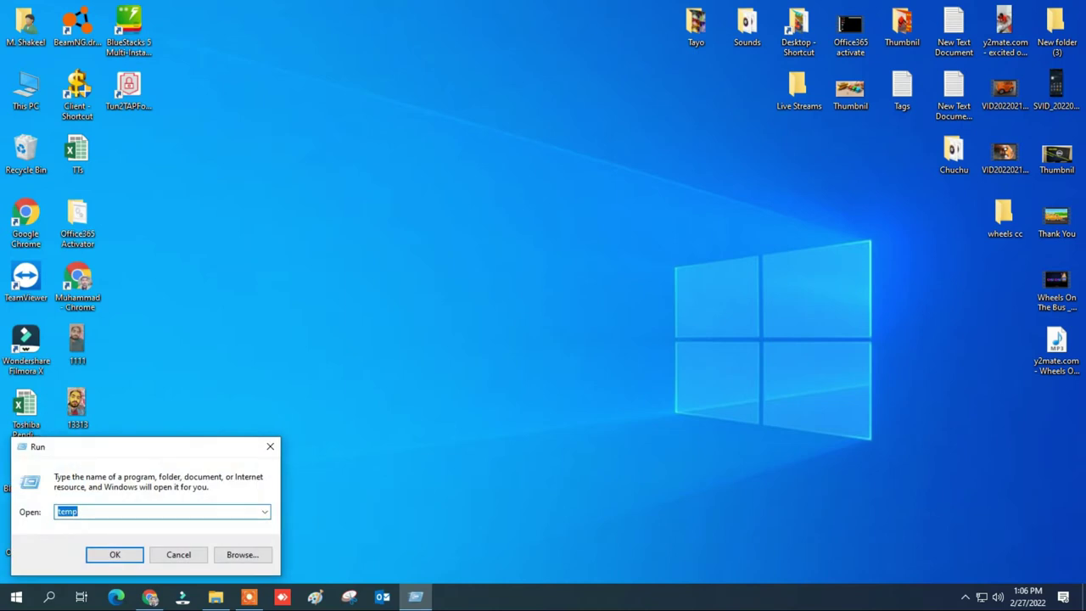
text(%te)
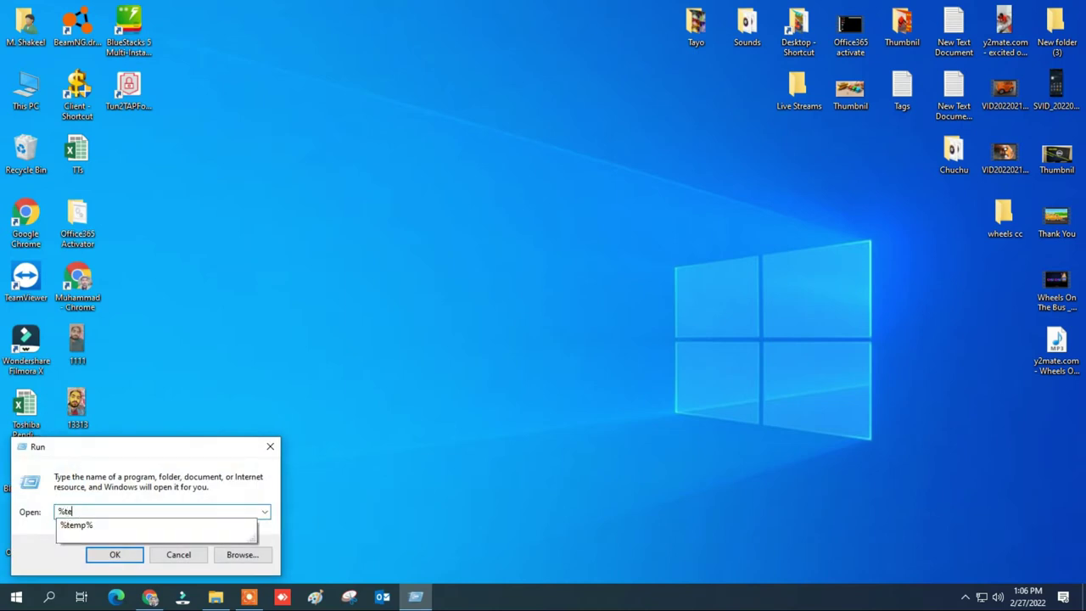
text(mp%)
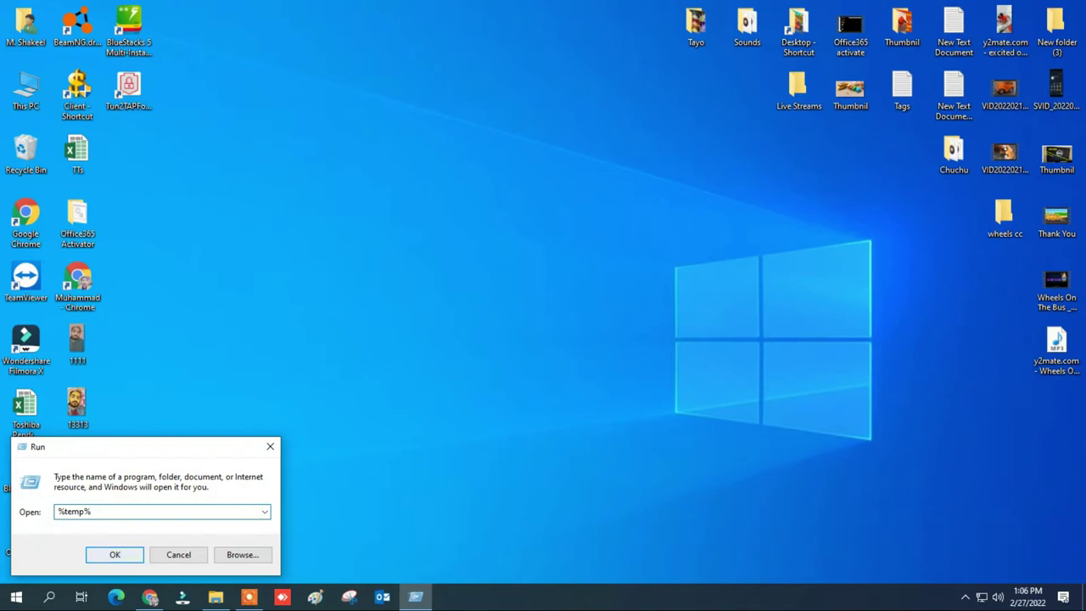
click(115, 554)
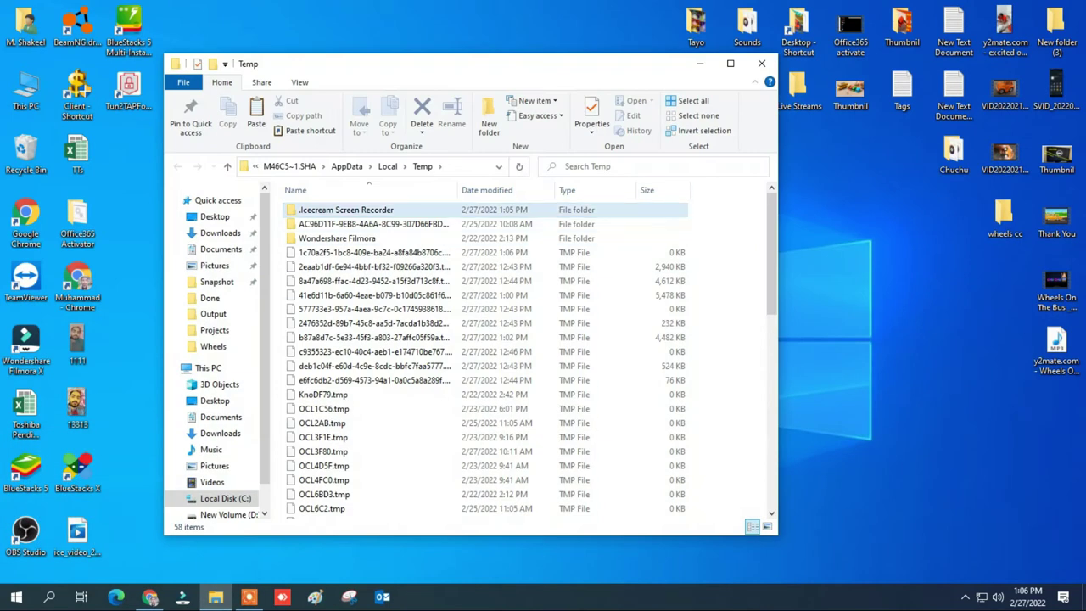
Delete all items in the local Temp folder, skipping every file that is in use, and close the window
click(374, 281)
key(ctrl+a)
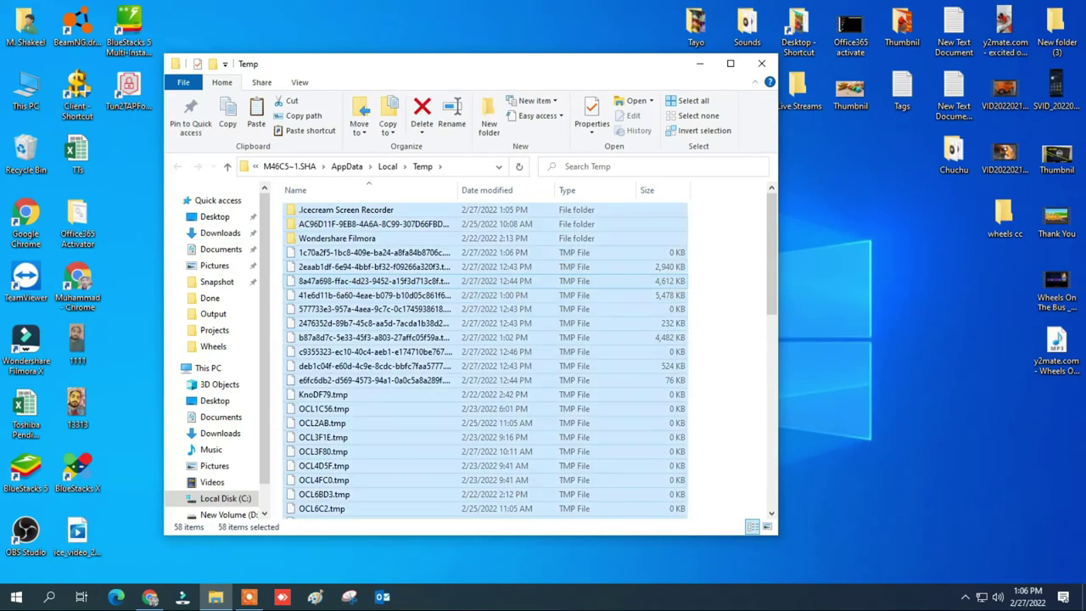
right_click(419, 243)
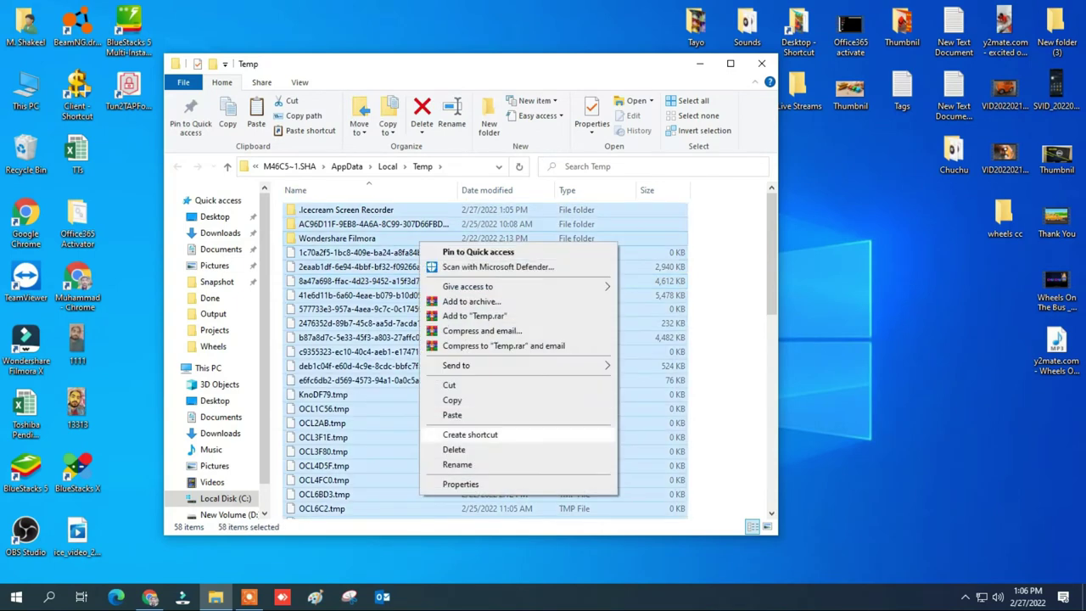
click(454, 449)
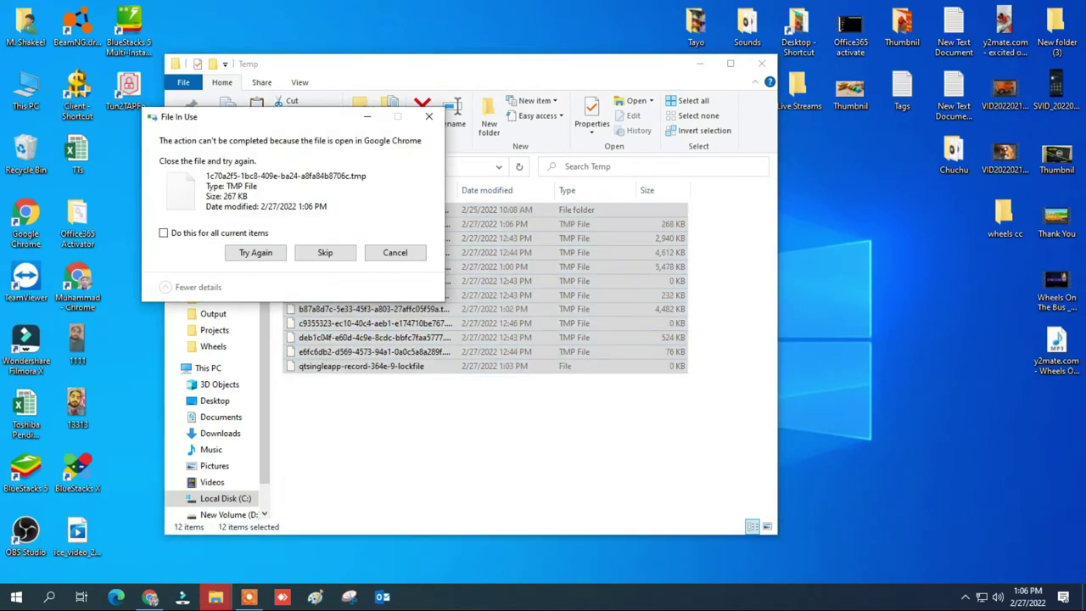
click(163, 232)
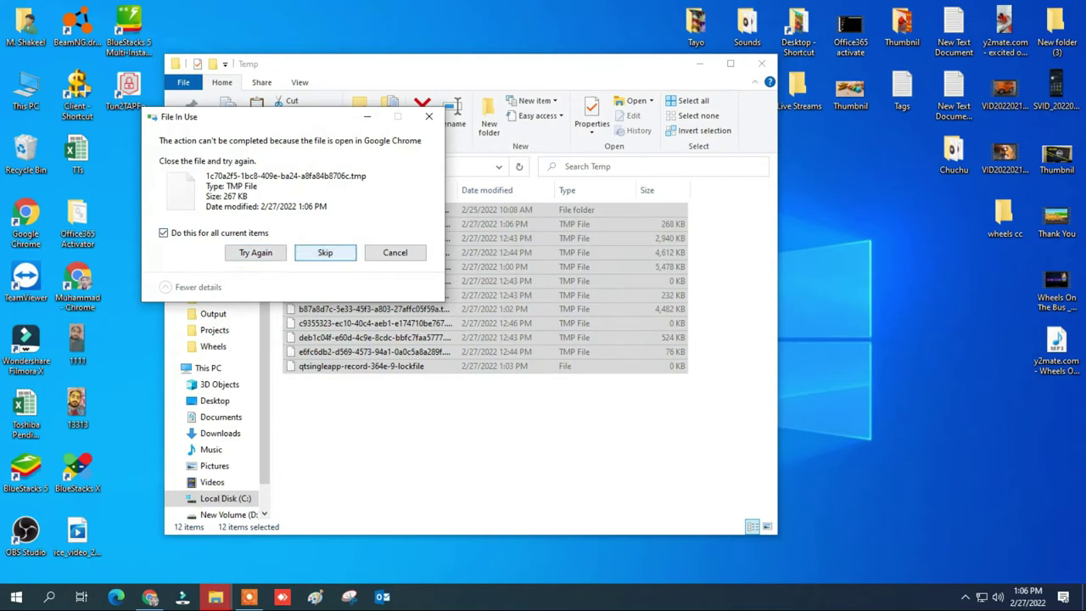
click(325, 253)
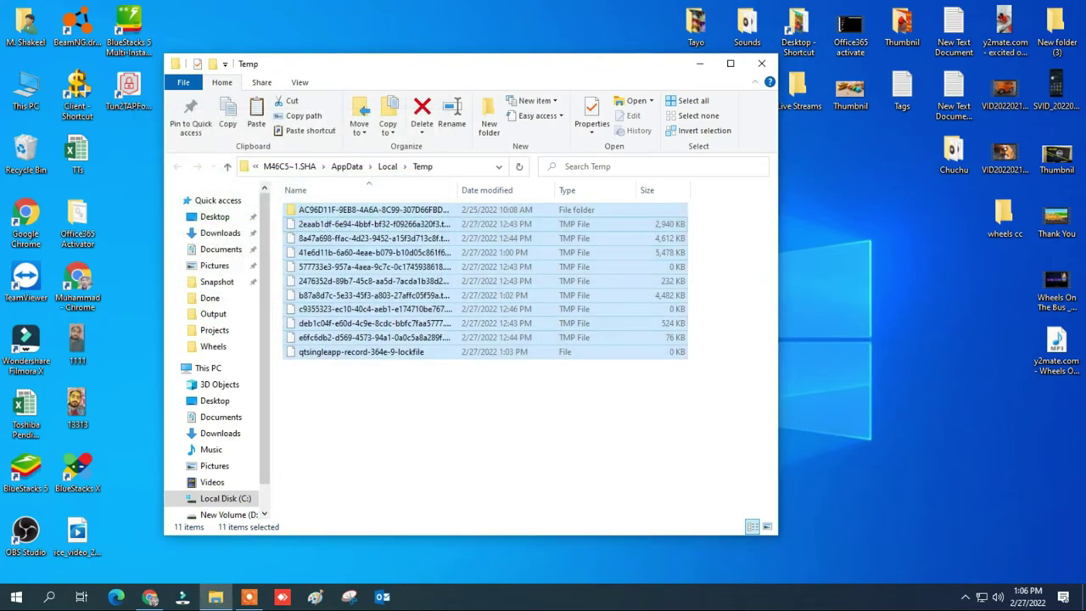
click(486, 433)
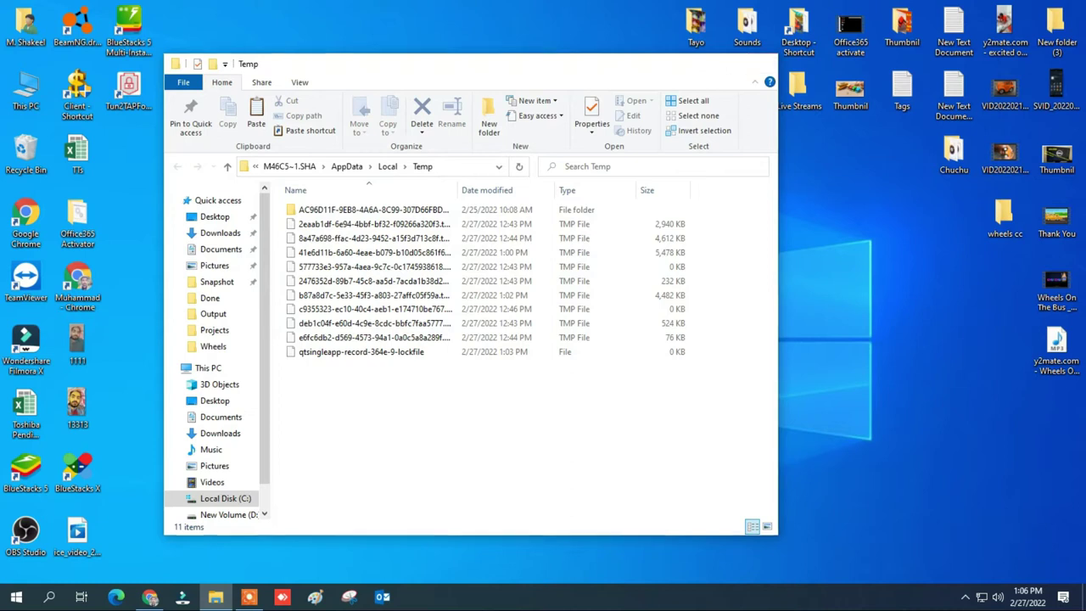
click(761, 63)
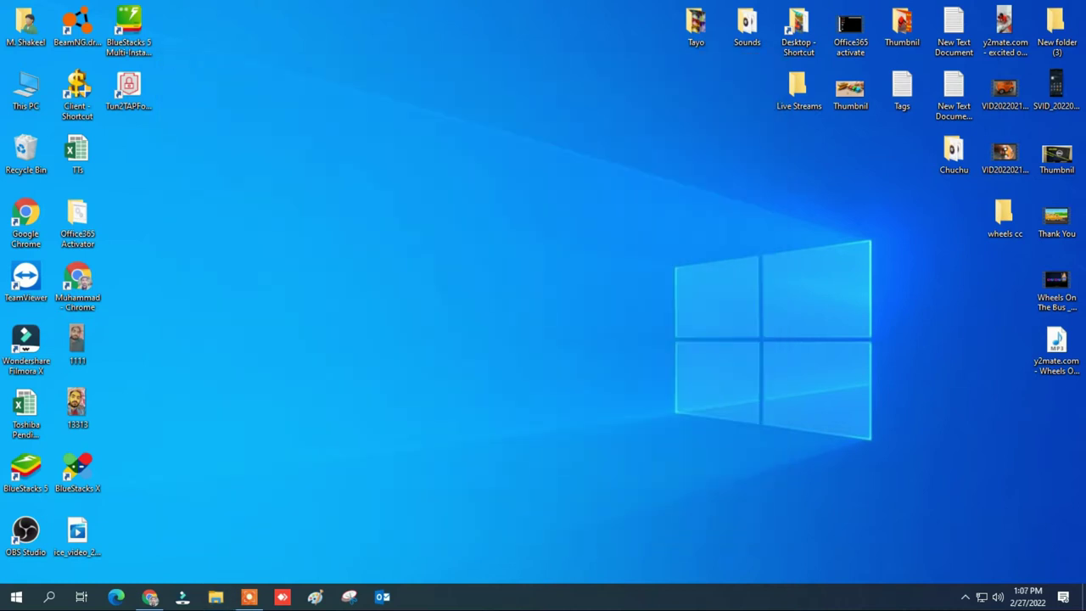
Open the Prefetch folder with the Run command "prefetch", granting permanent access to it, and maximize its window
right_click(16, 597)
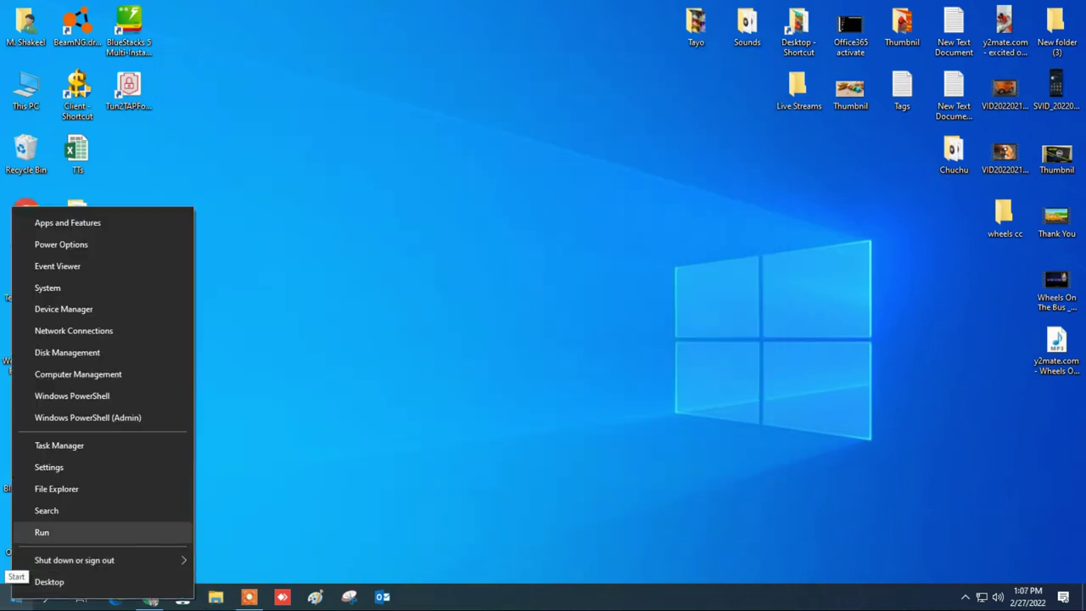
click(42, 533)
text(prefetch)
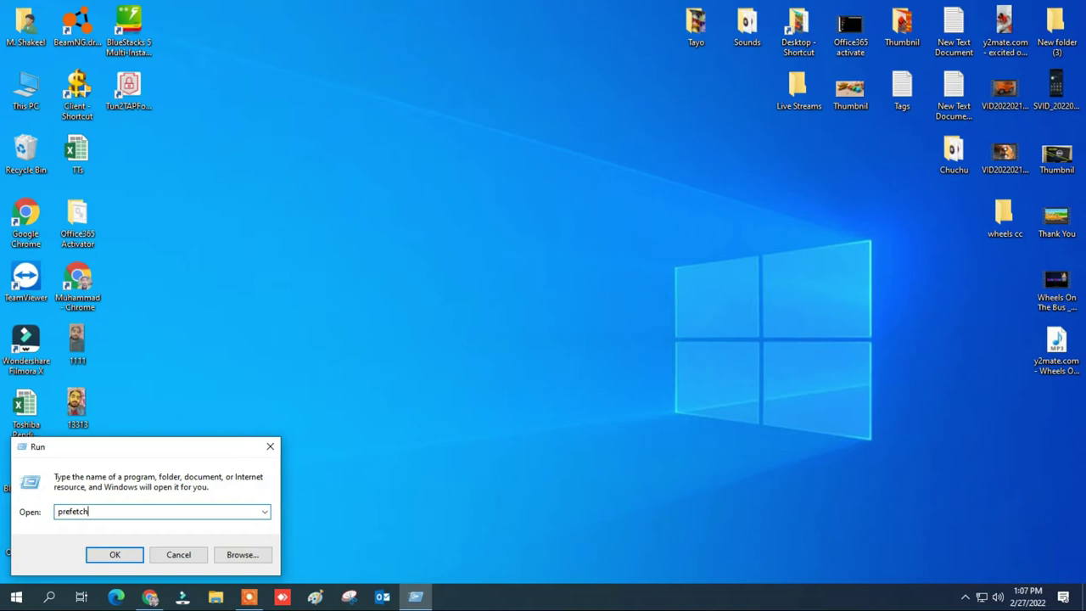
key(Return)
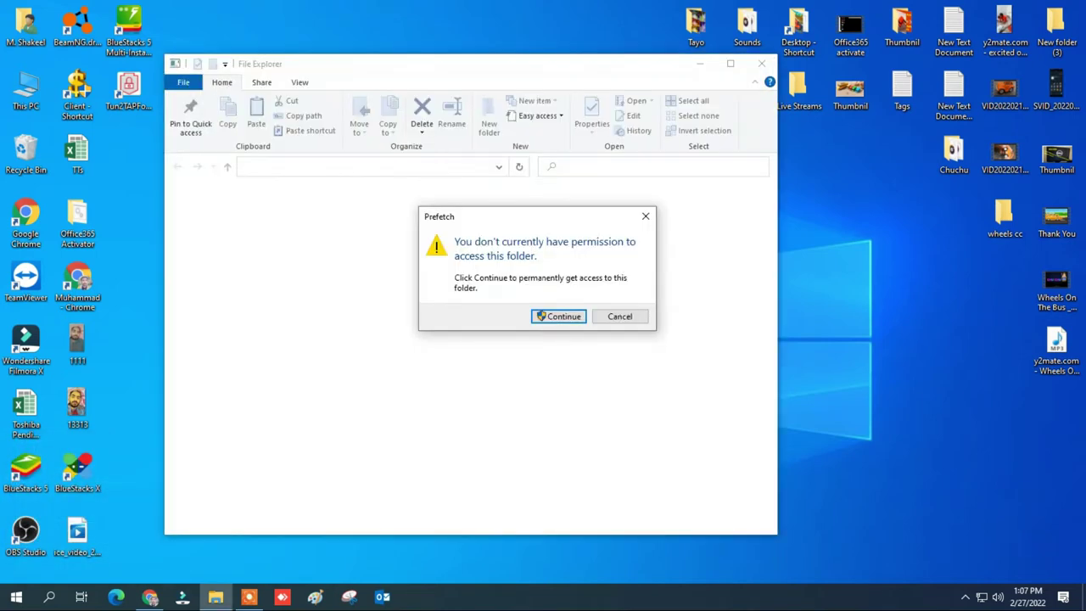
click(558, 318)
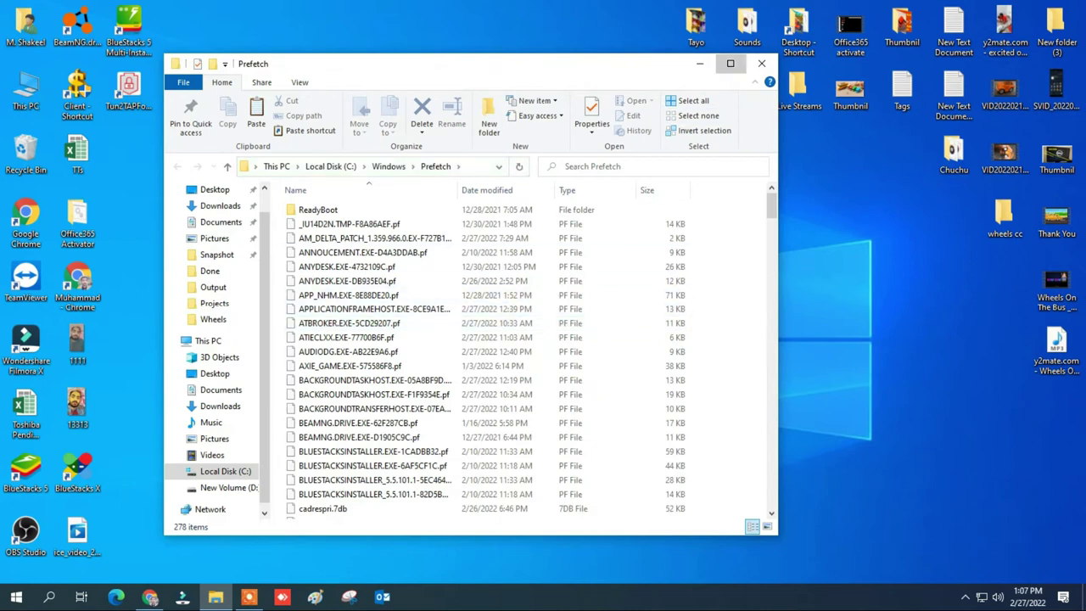
click(730, 63)
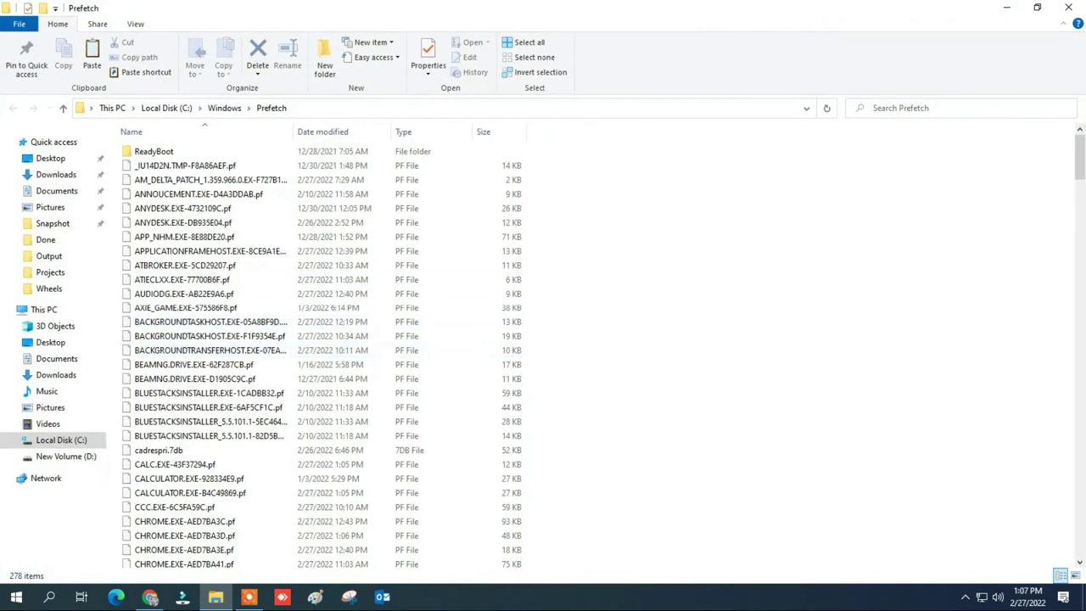
Delete all items in the Prefetch folder, skipping every file that is in use, and close the window
drag(547, 155, 123, 447)
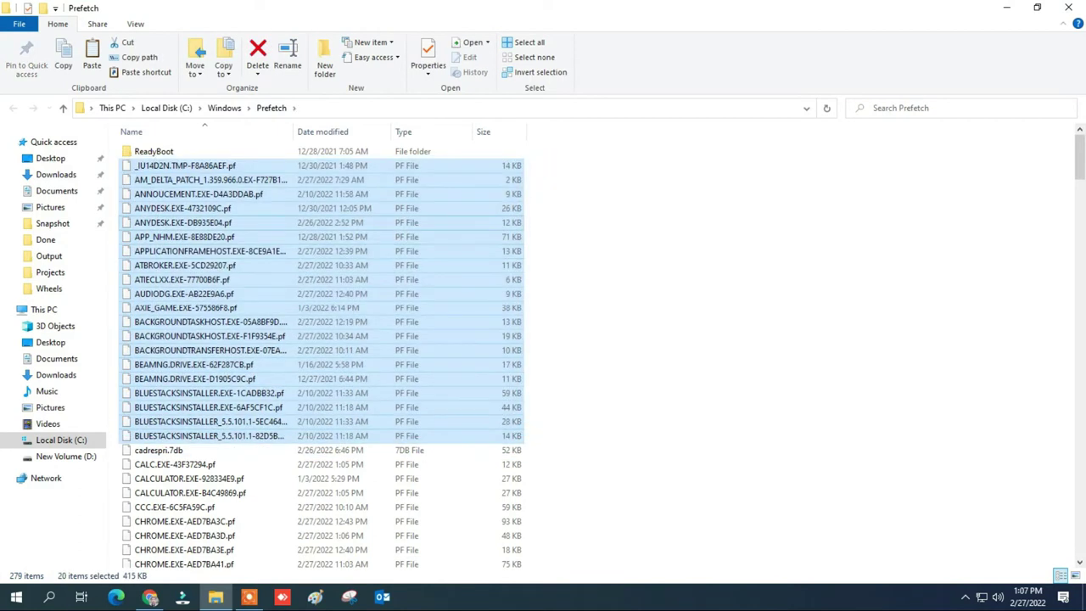
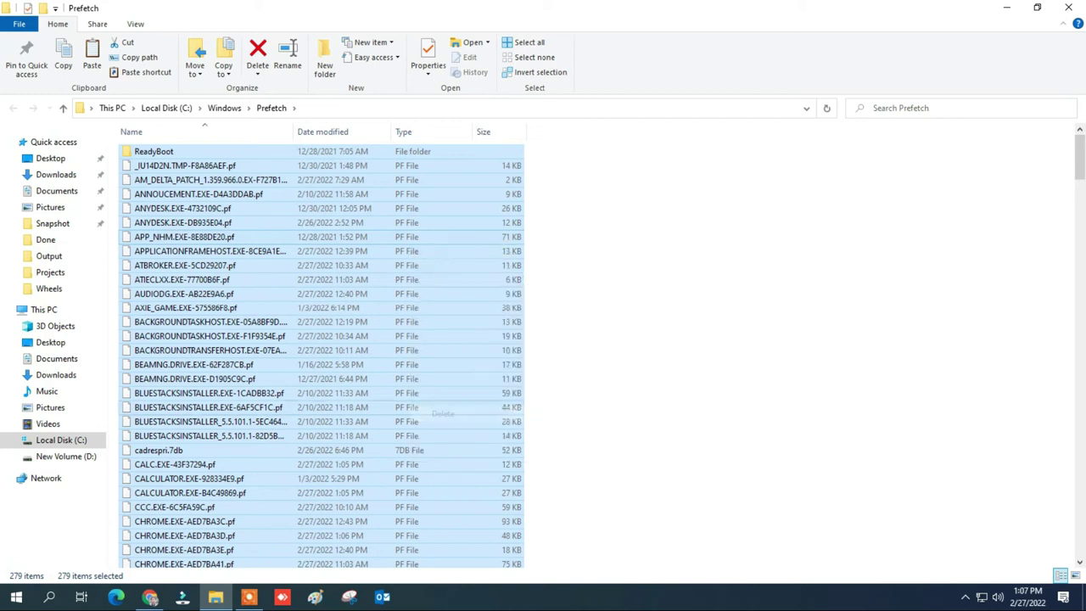
click(414, 232)
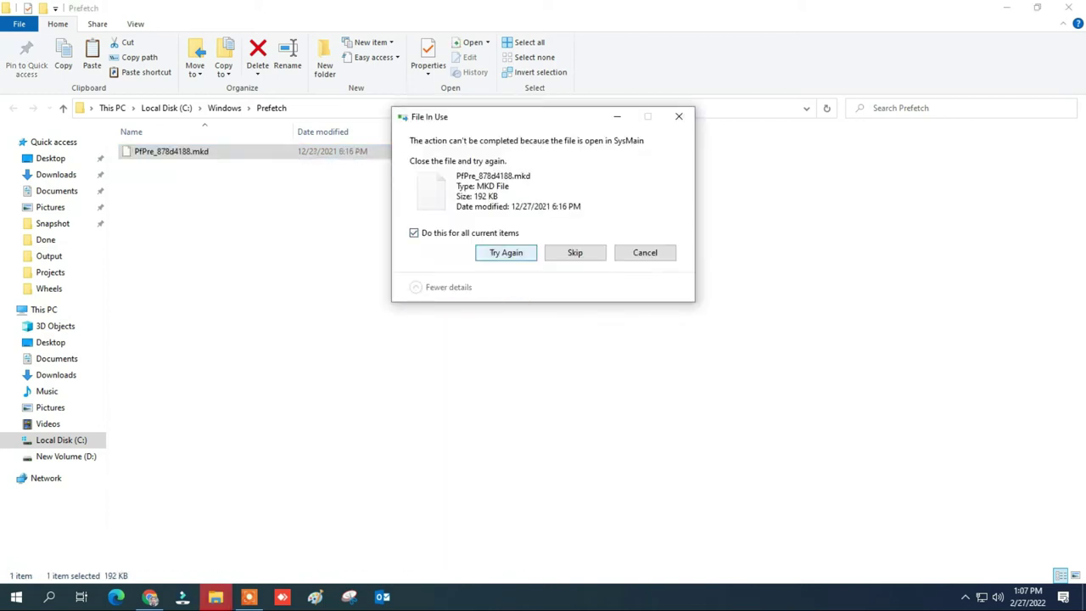
click(575, 253)
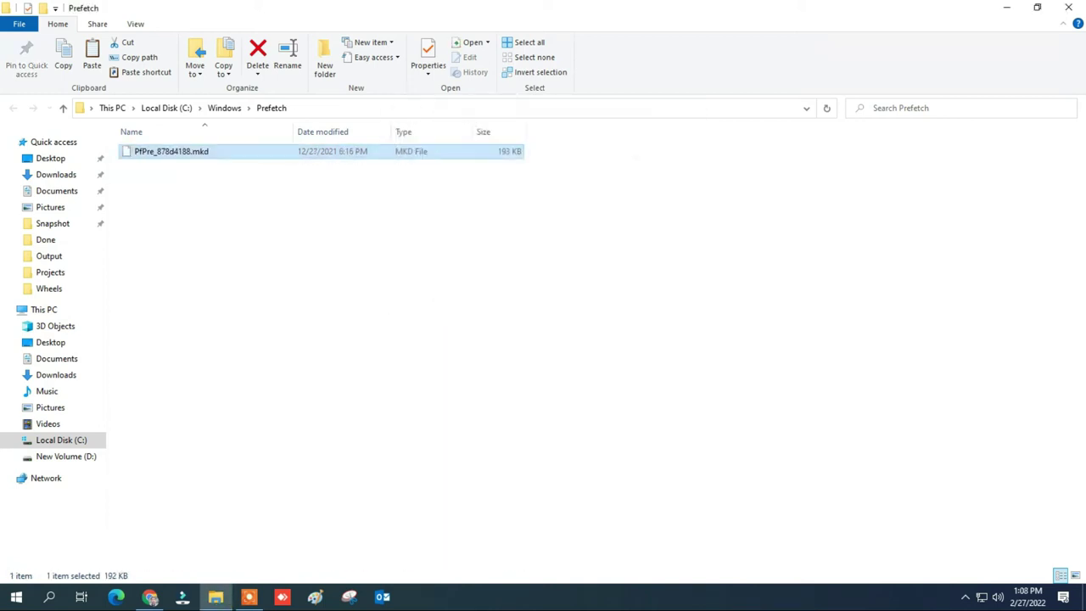
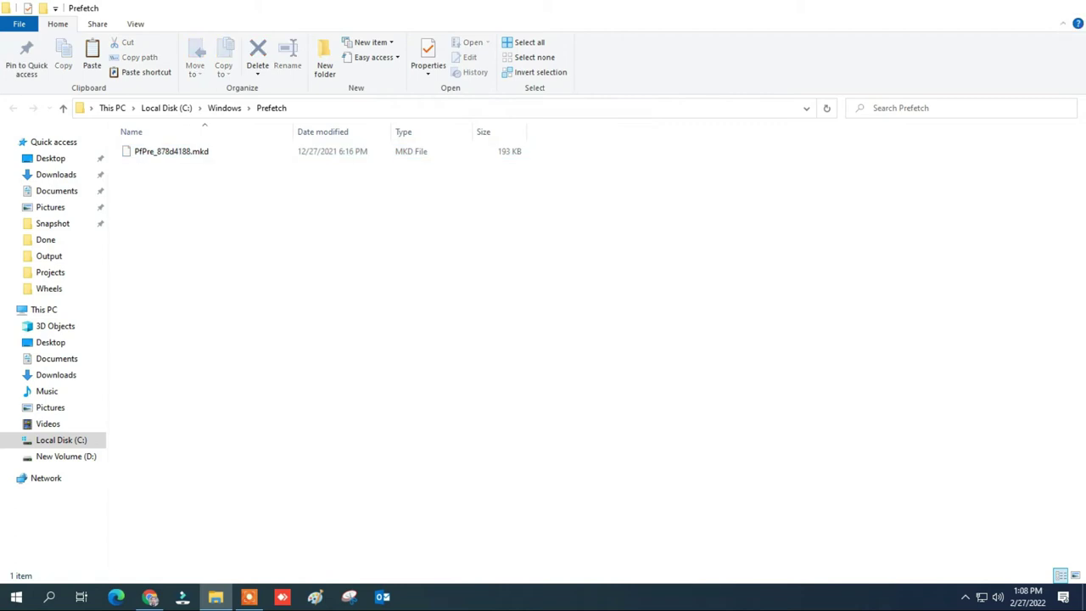
click(1071, 10)
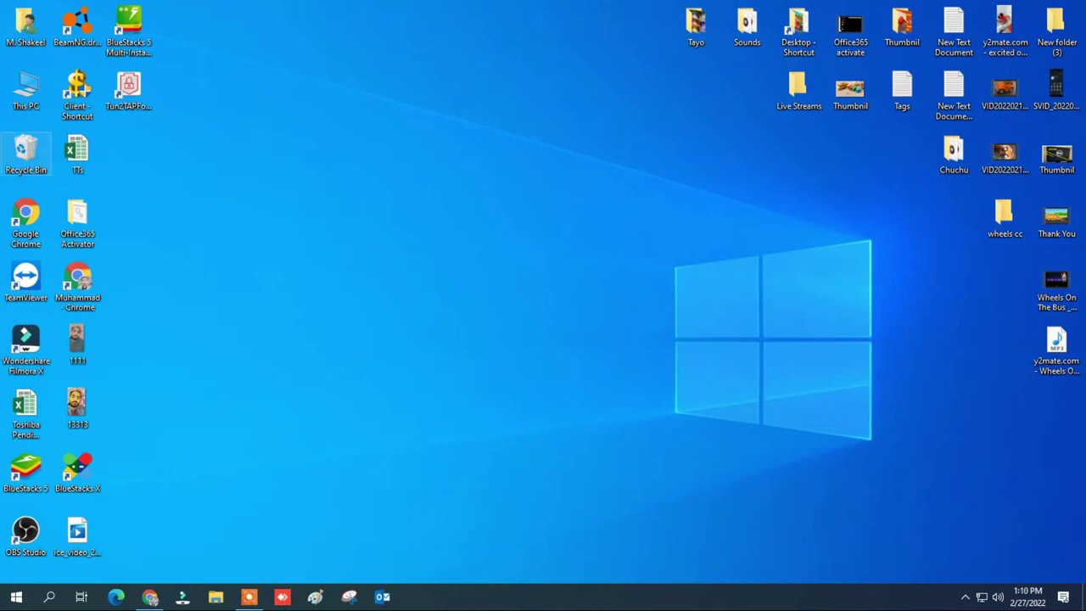
Open the Recycle Bin, permanently delete all its items, and refresh the list
right_click(34, 156)
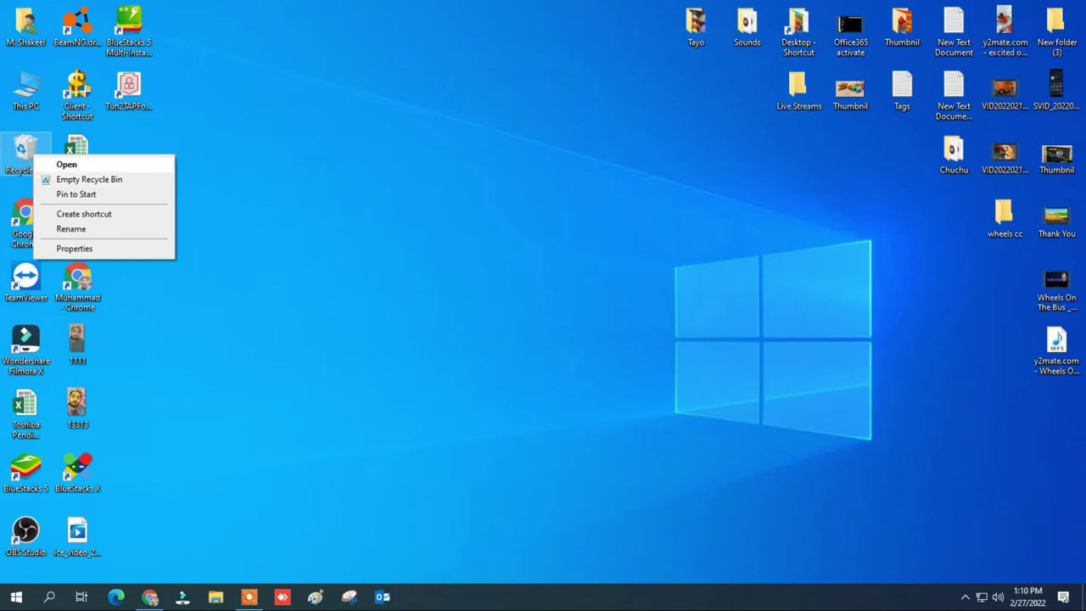
click(67, 165)
click(204, 223)
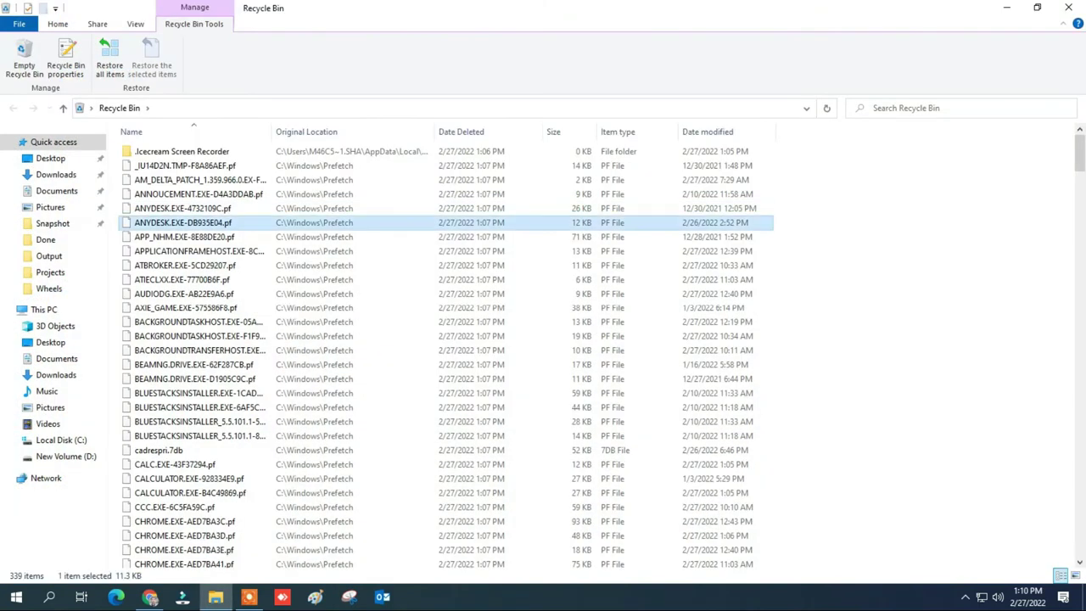
key(ctrl+a)
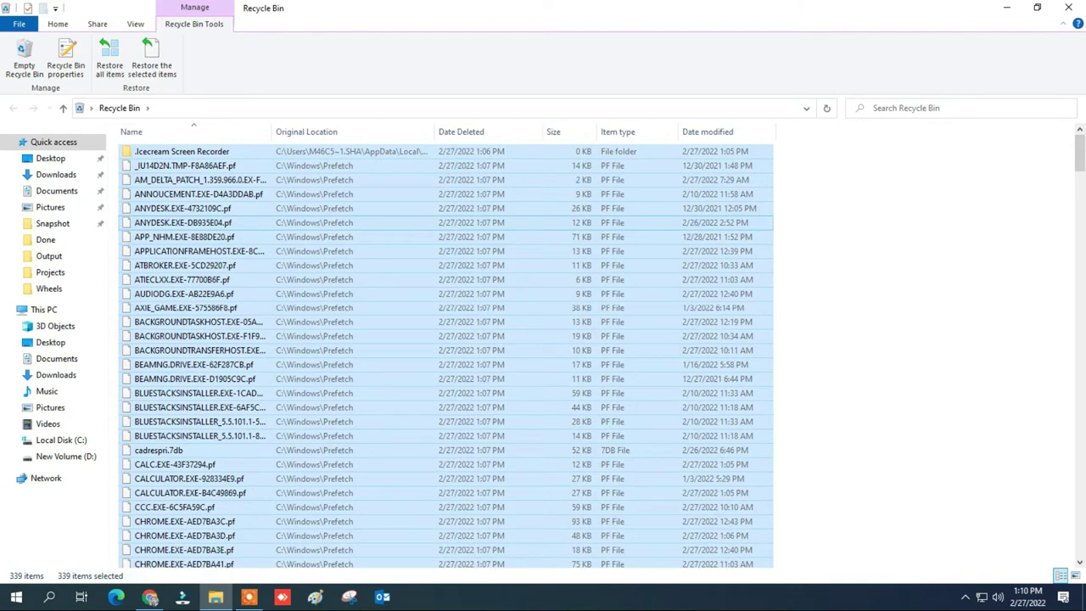
right_click(440, 225)
click(463, 276)
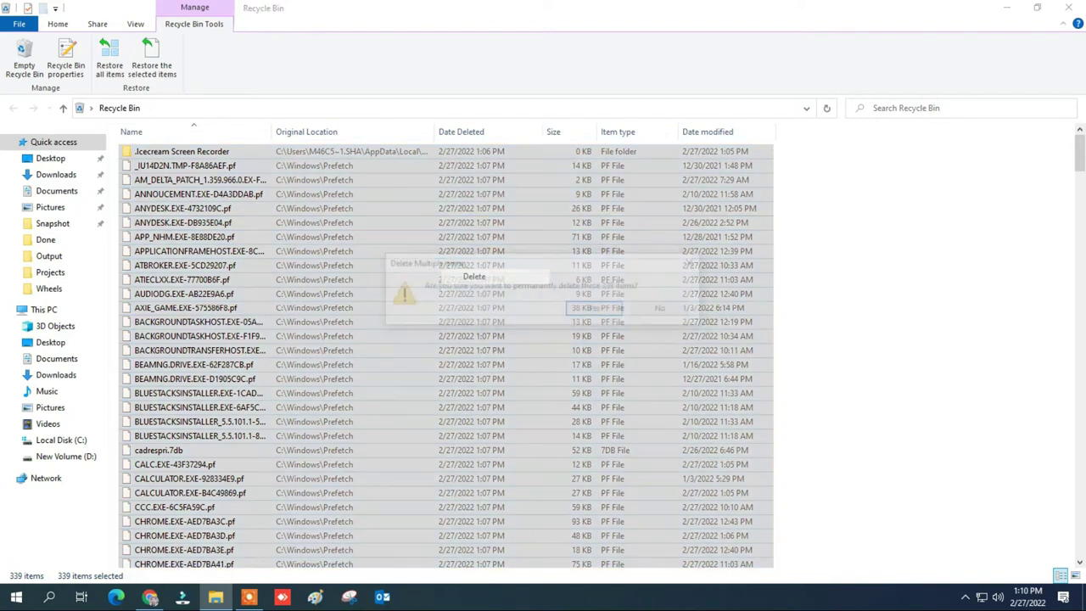
key(Return)
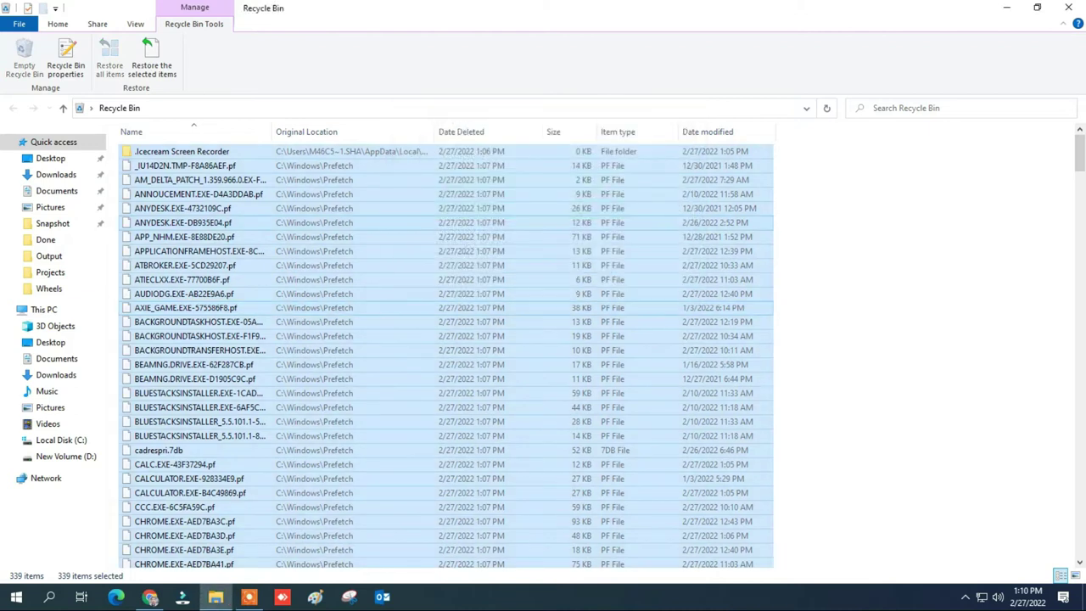
right_click(946, 293)
click(975, 347)
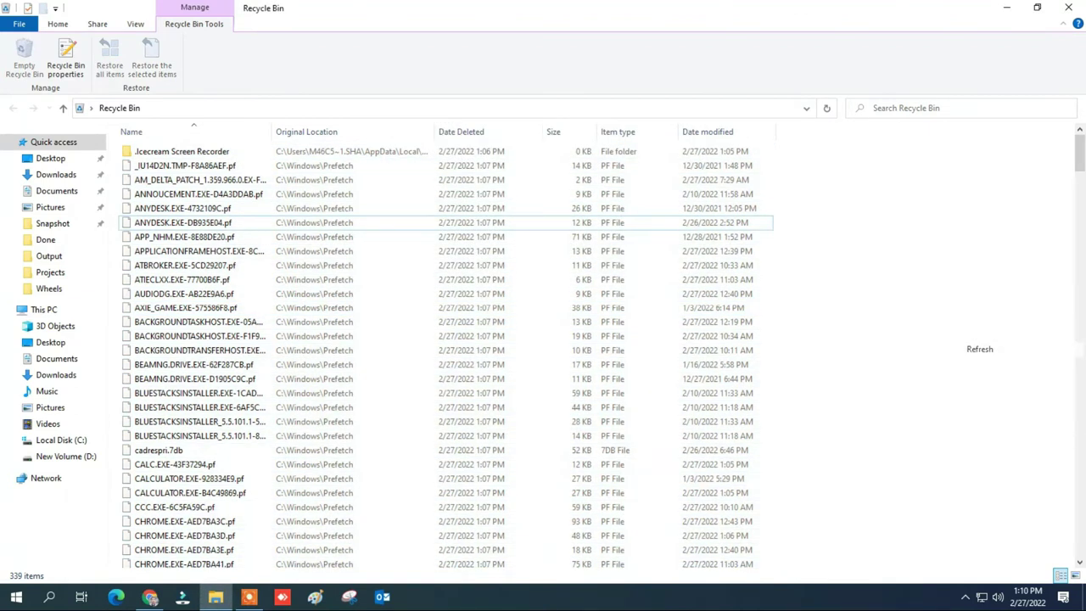
Close the Recycle Bin and open the Add or remove programs settings by searching for "add"
click(1068, 8)
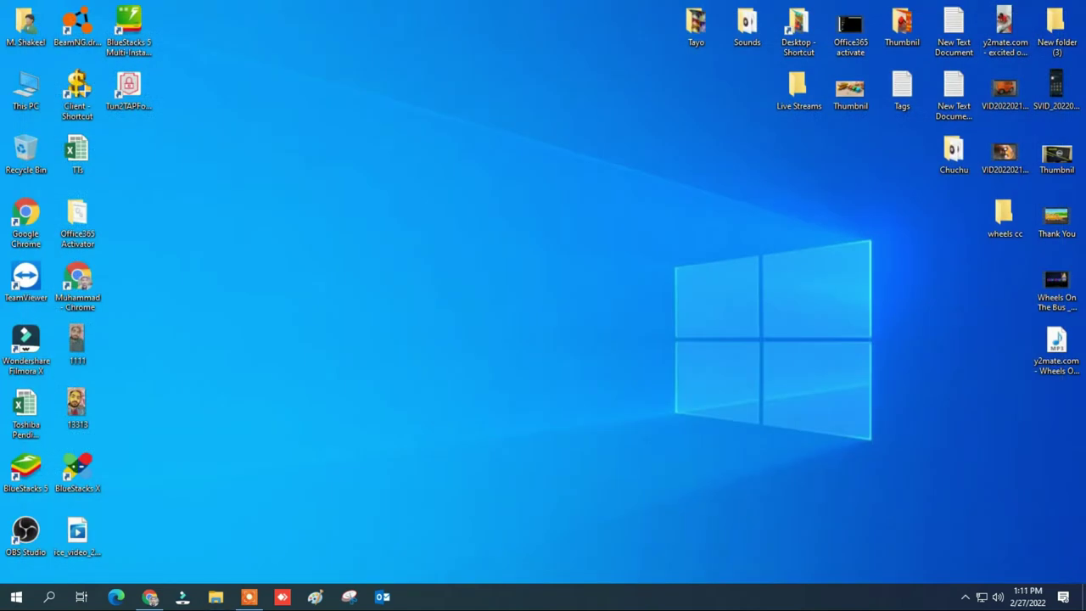
click(17, 597)
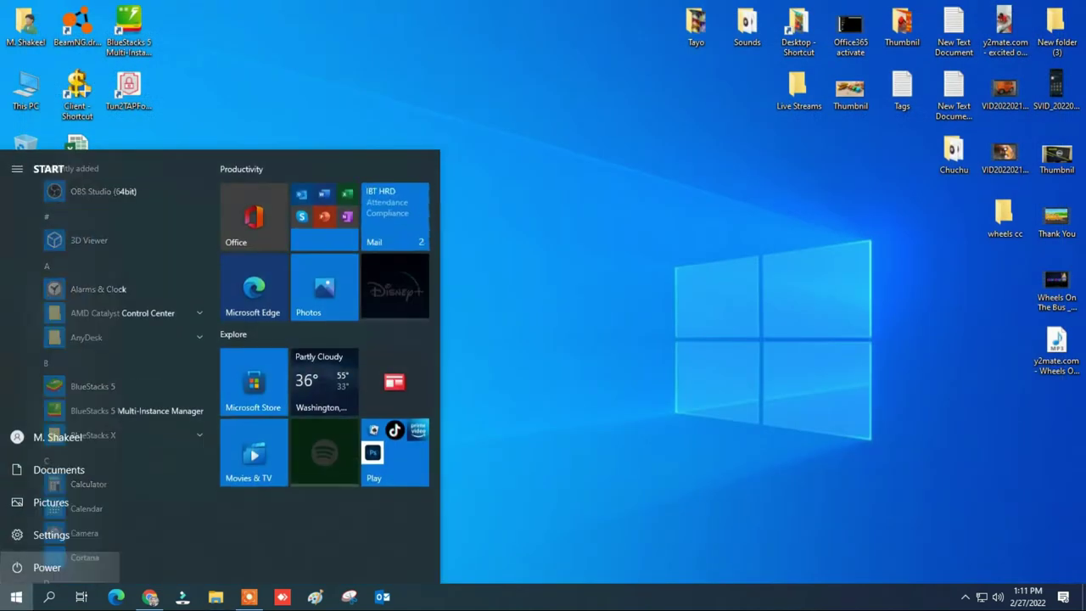
text(add)
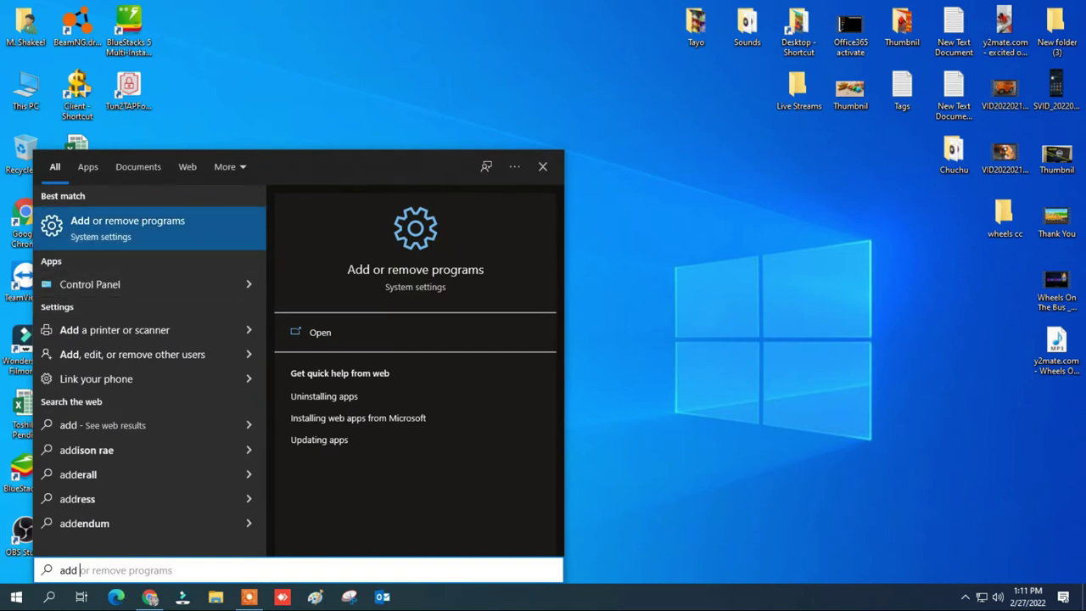
key(Return)
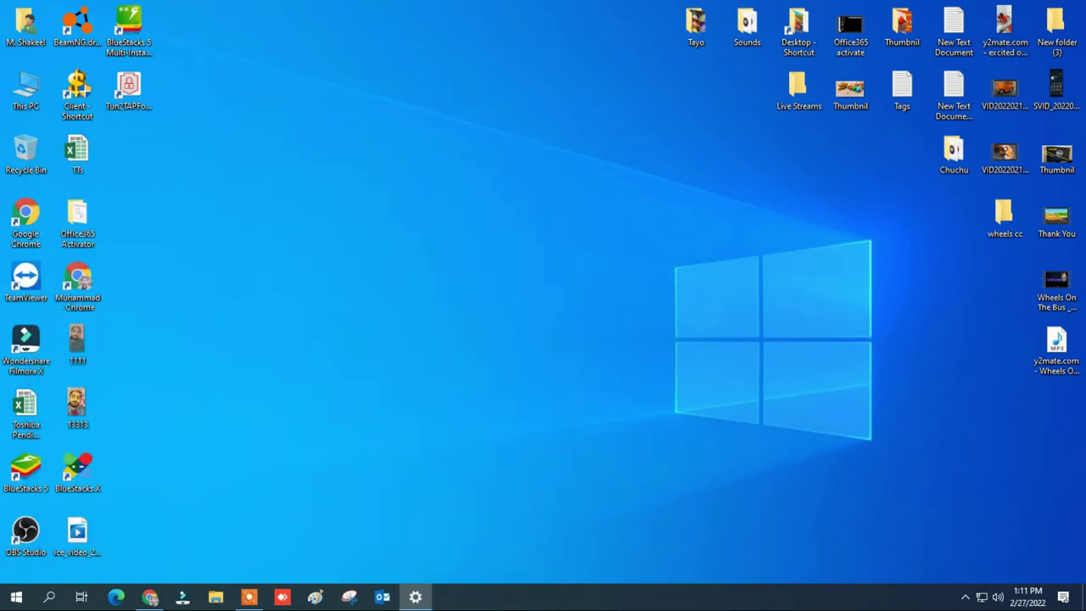
Uninstall Mavis Hub 1.3.0 from the installed apps list and confirm its removal
scroll(382, 289, down, 5)
scroll(382, 289, down, 8)
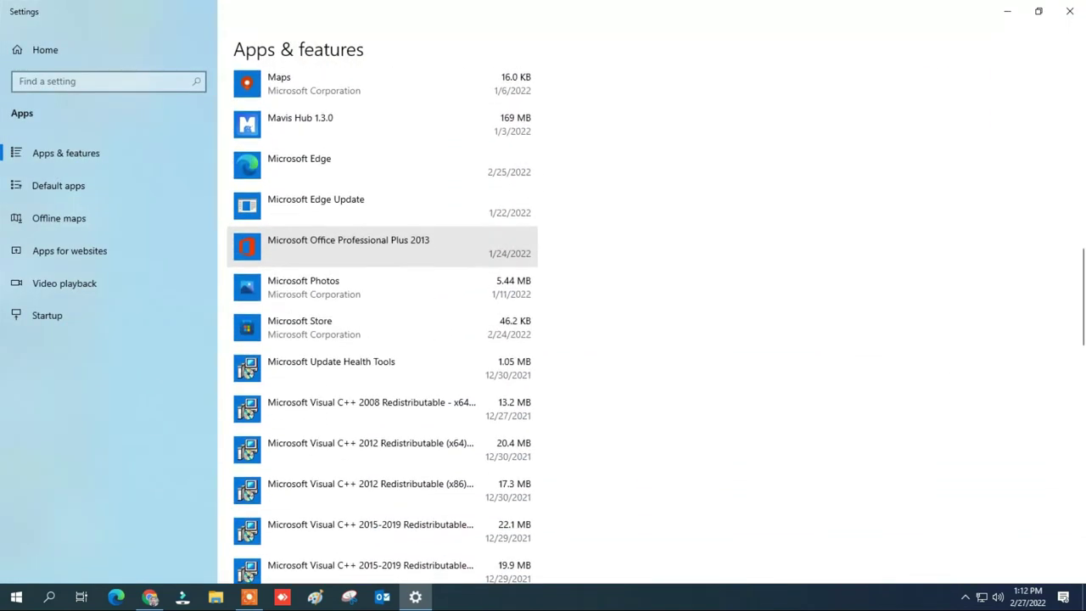
scroll(382, 323, down, 2)
scroll(382, 322, up, 2)
click(382, 124)
click(500, 181)
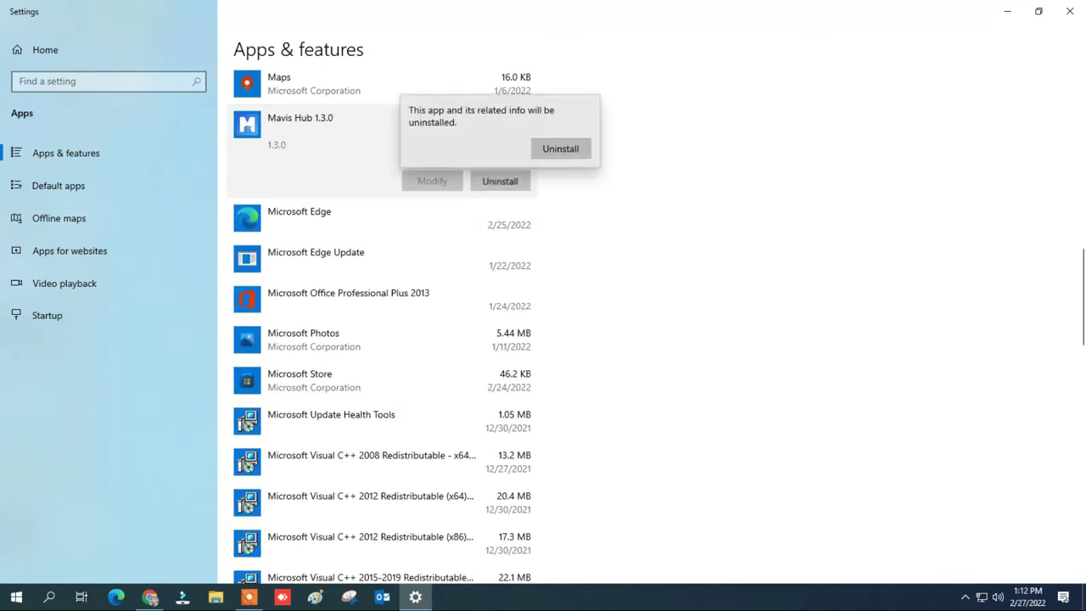
click(560, 149)
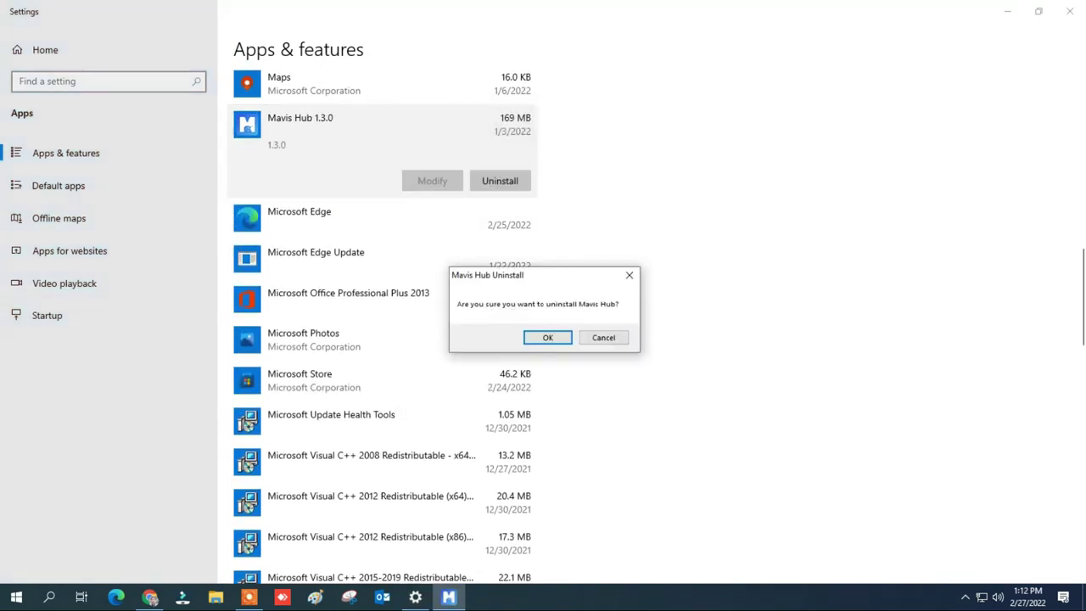
click(547, 337)
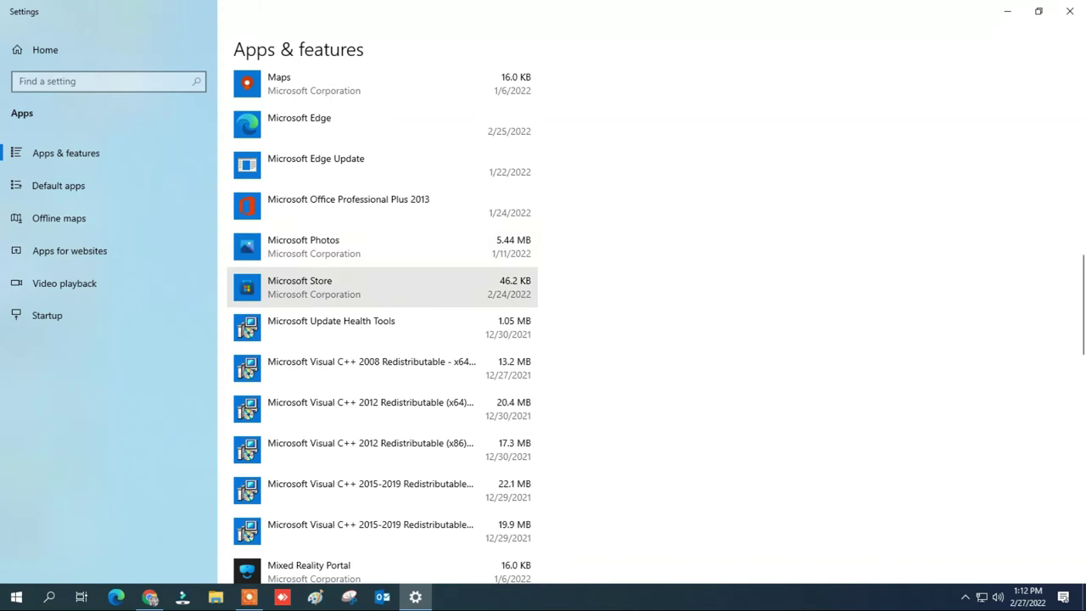
Uninstall Skype from the installed apps list
scroll(382, 286, down, 10)
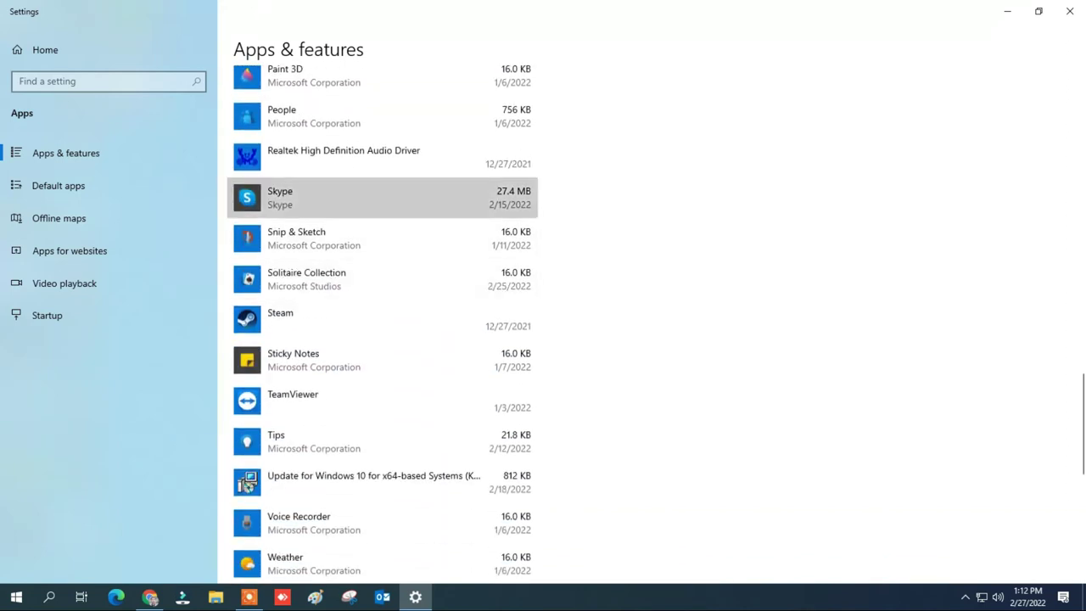
click(382, 196)
click(500, 253)
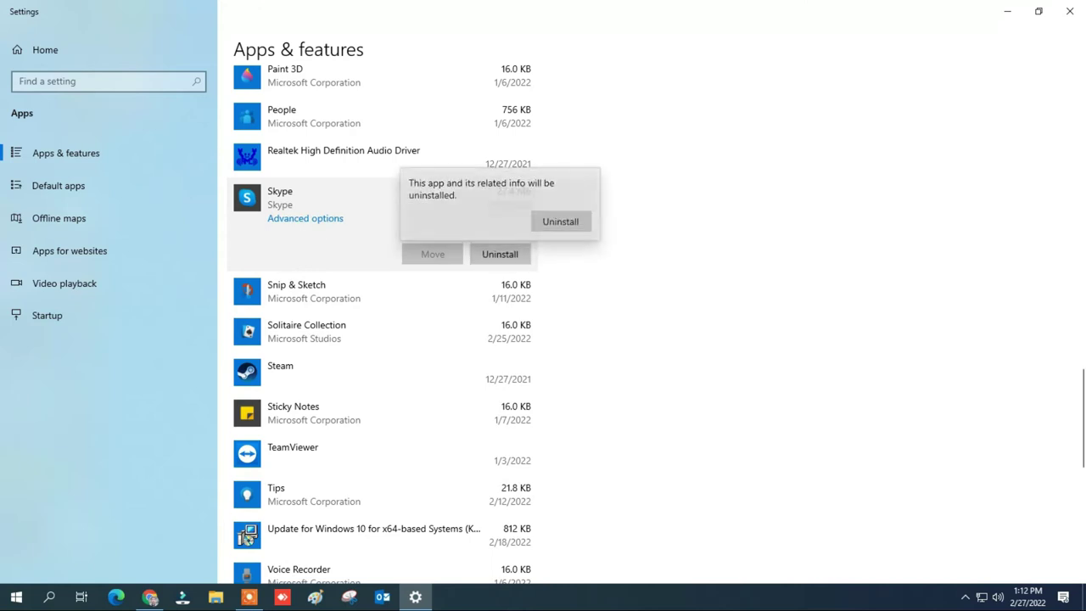
click(560, 220)
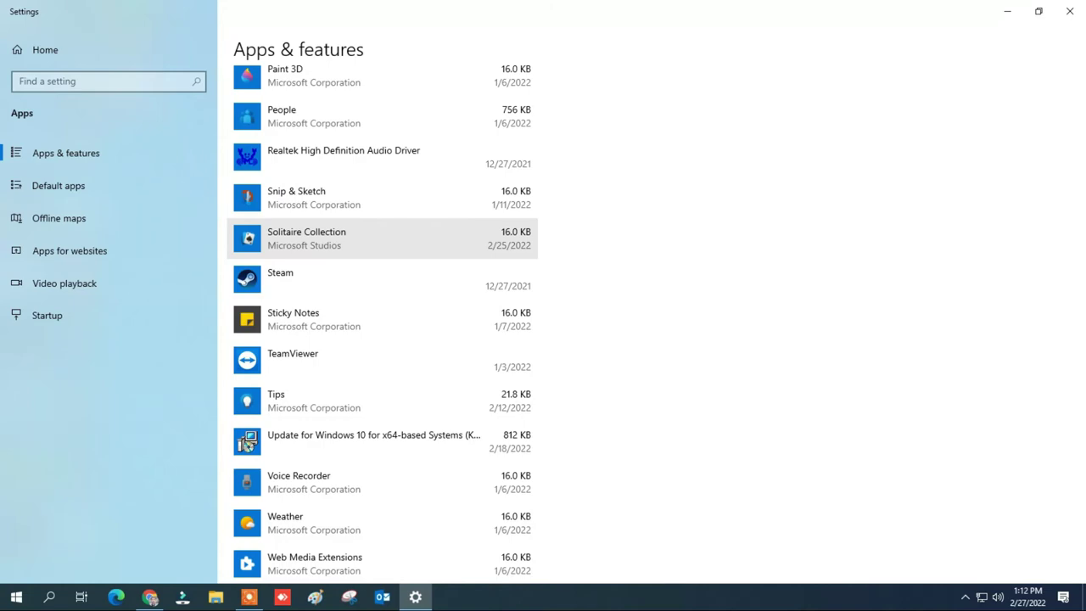
scroll(381, 254, up, 5)
scroll(382, 322, up, 7)
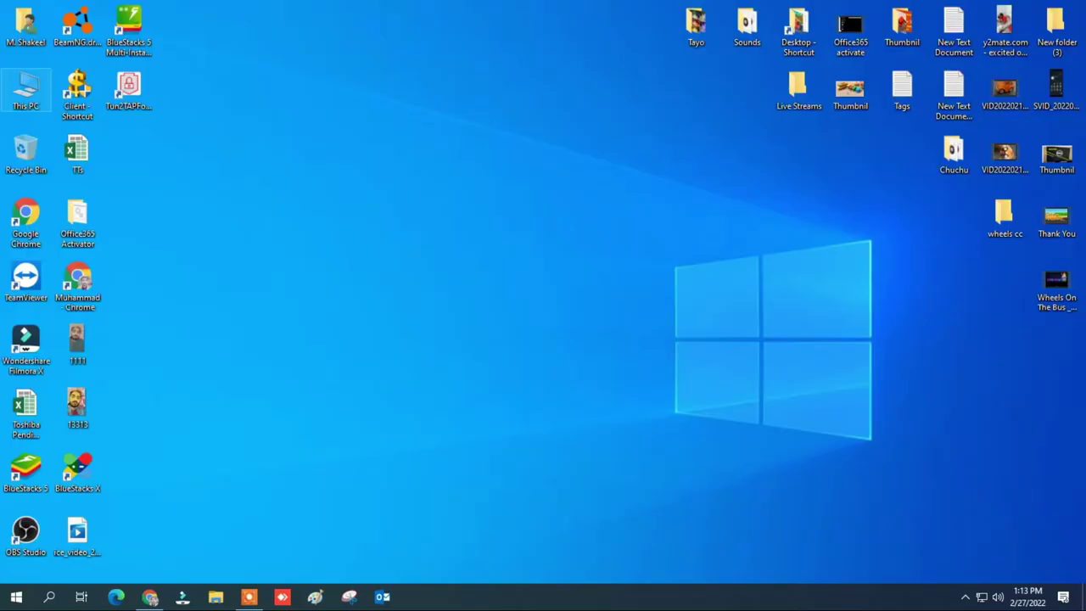
Open the properties of Local Disk (C:) from This PC and start its Optimize Drives tool
double_click(25, 90)
click(170, 258)
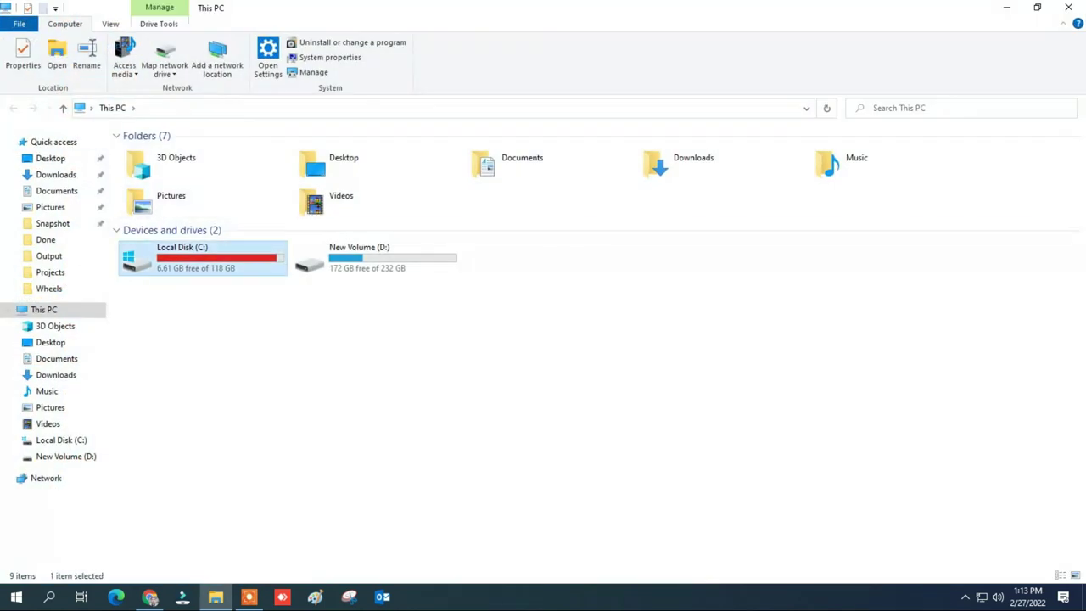
right_click(161, 265)
click(233, 553)
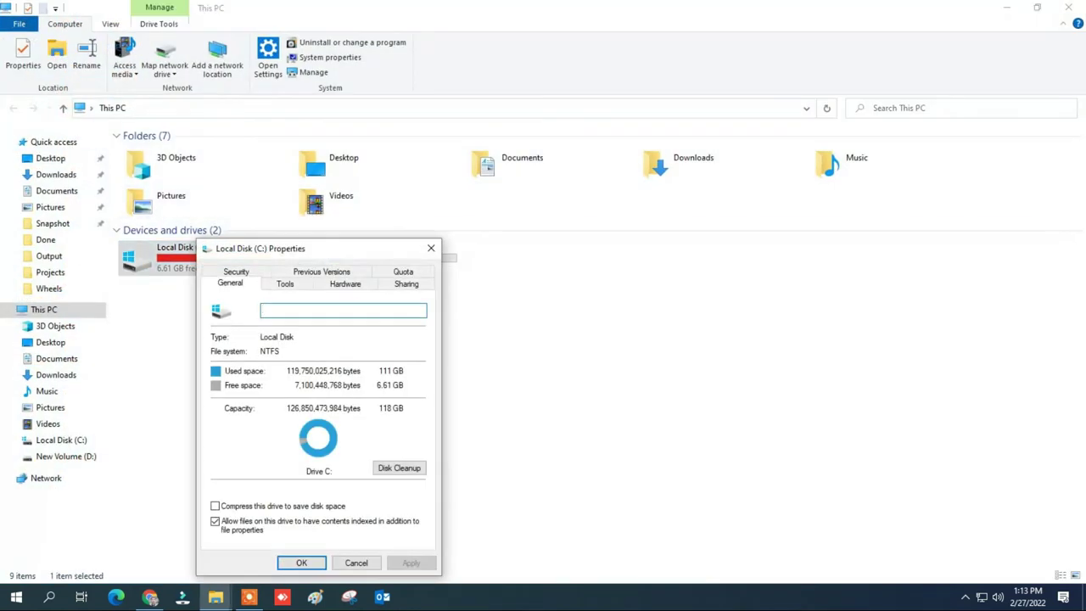
drag(327, 248, 287, 197)
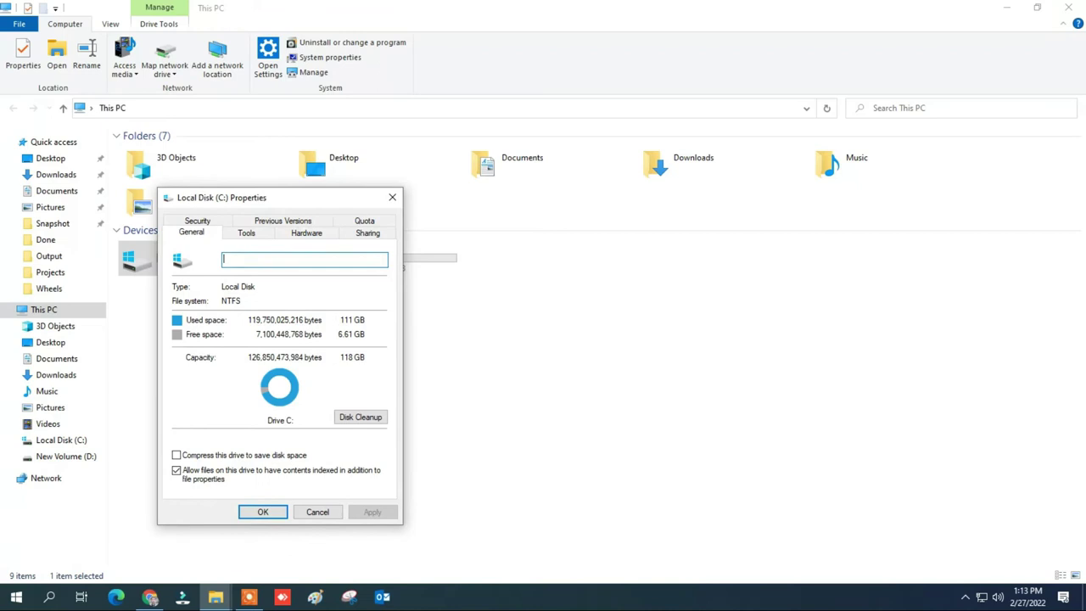
click(245, 232)
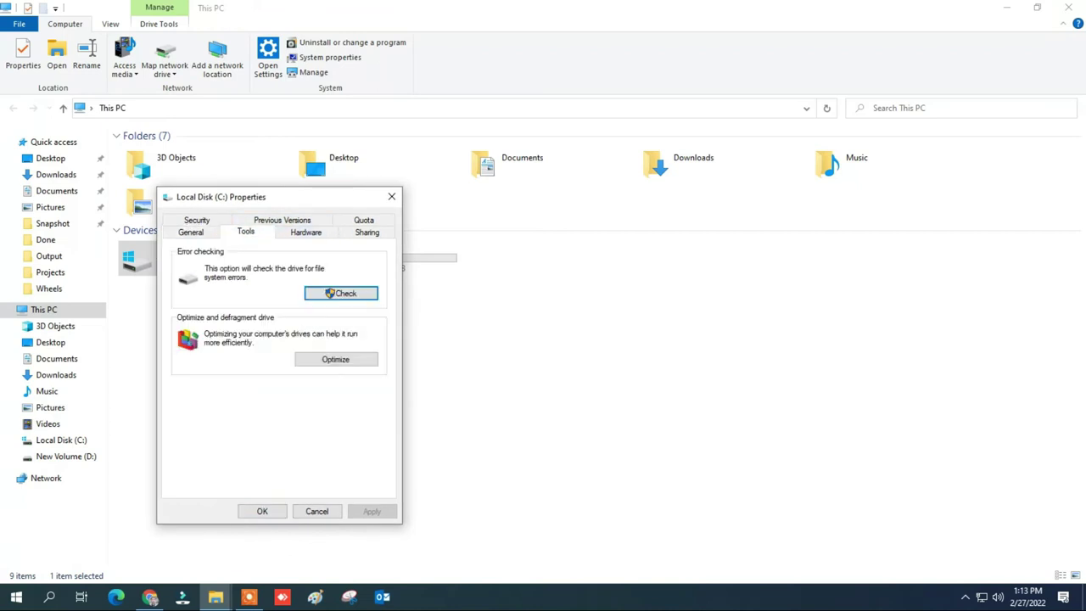
click(335, 359)
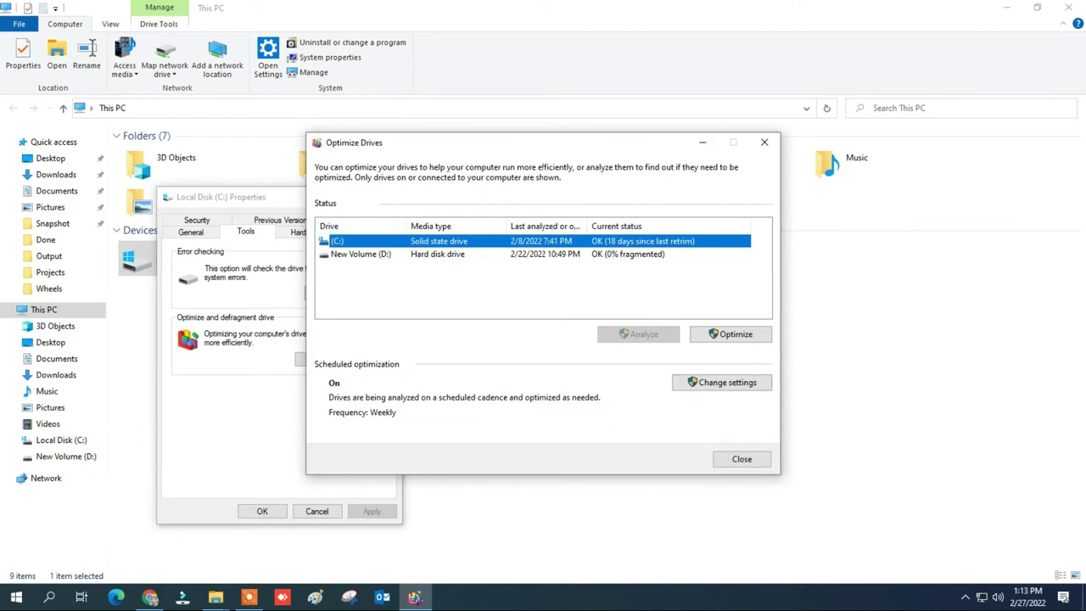
Optimize the C: drive twice, then close the optimizer, the drive's properties and the This PC window
click(730, 333)
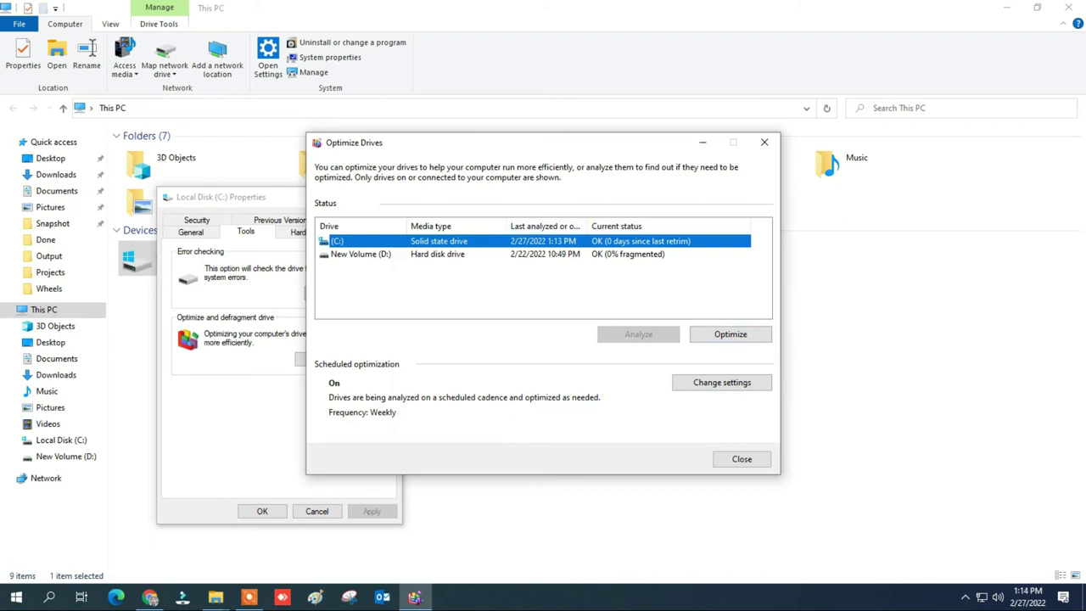
click(730, 334)
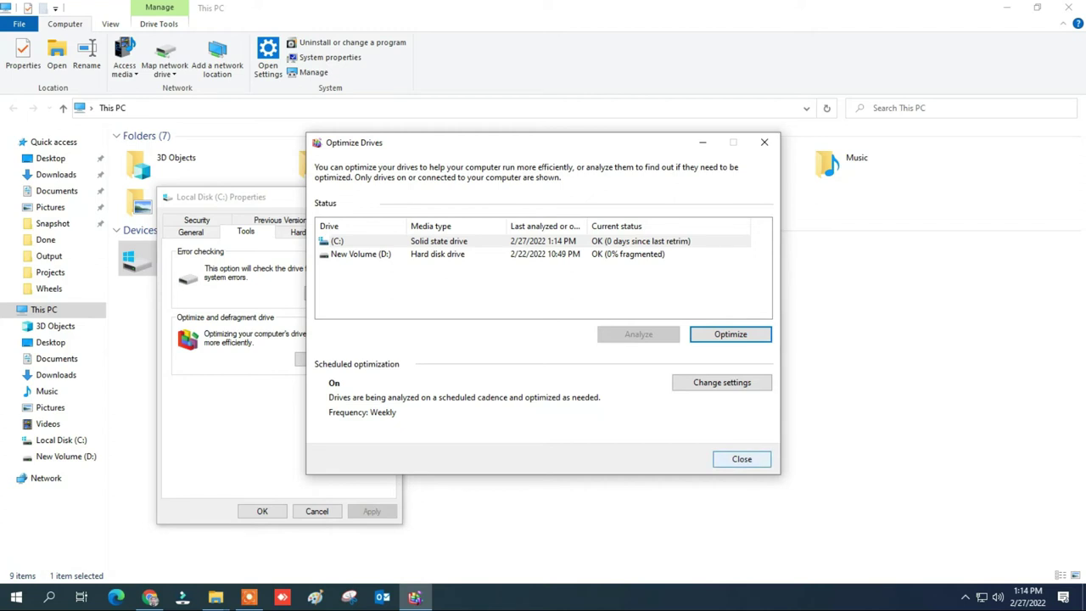
click(741, 459)
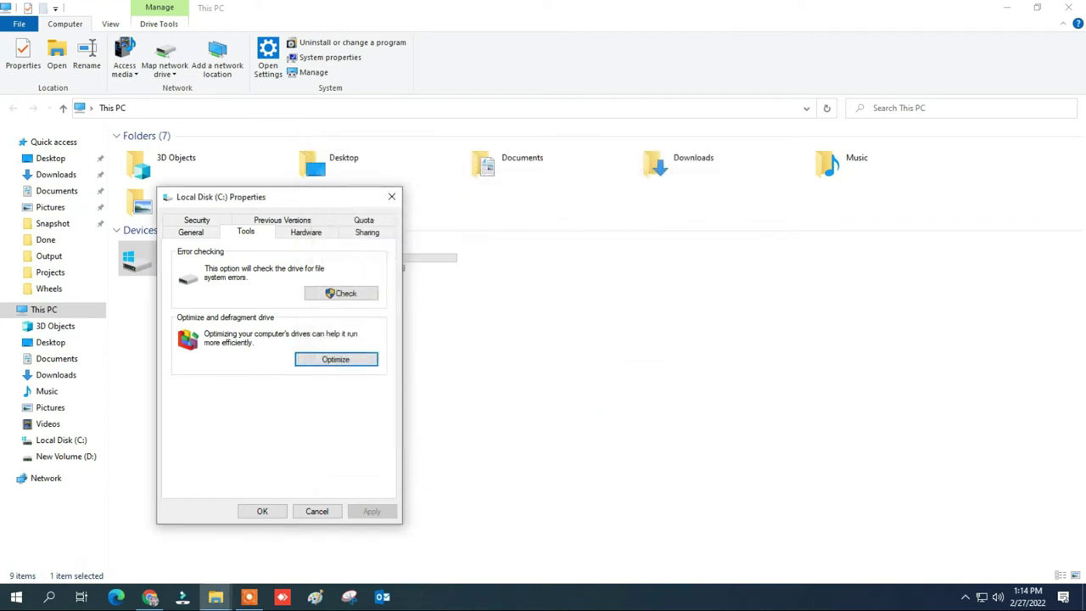
click(262, 511)
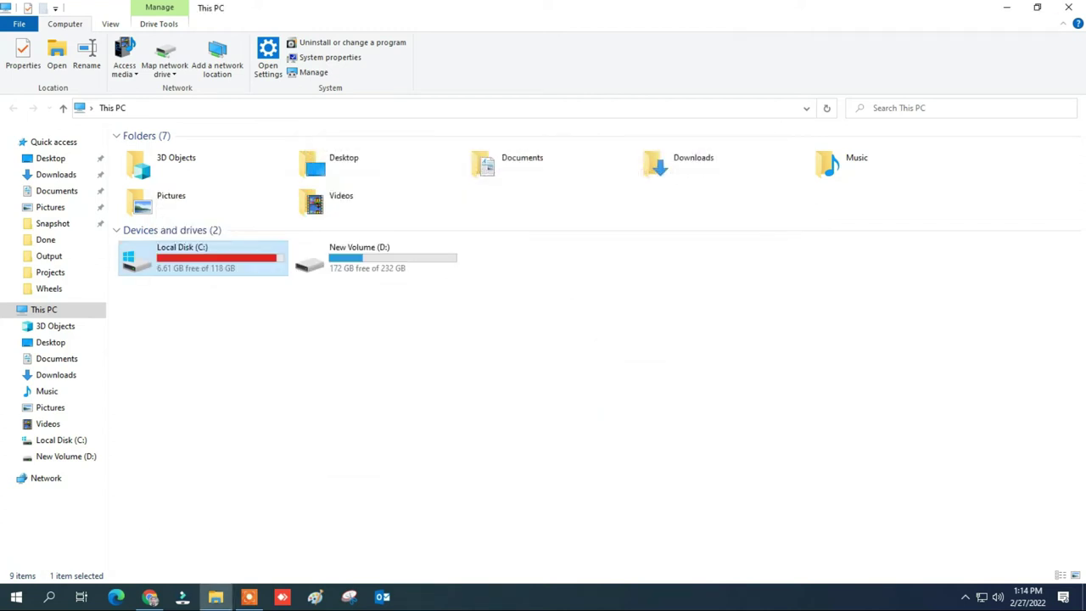
click(1070, 8)
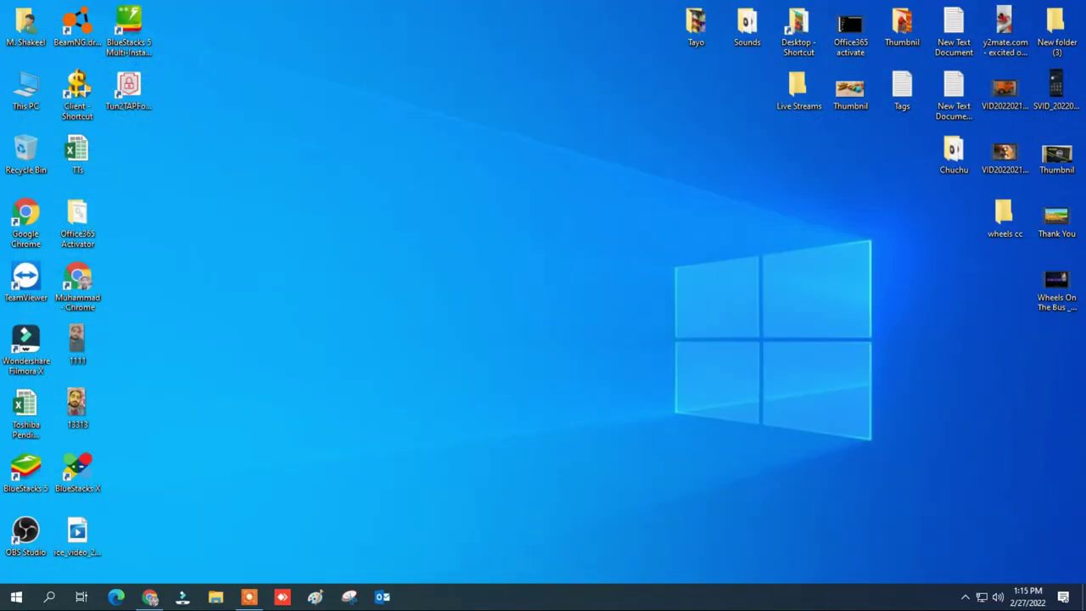
Start Disk Cleanup for Local Disk (C:) from its properties in This PC
double_click(26, 89)
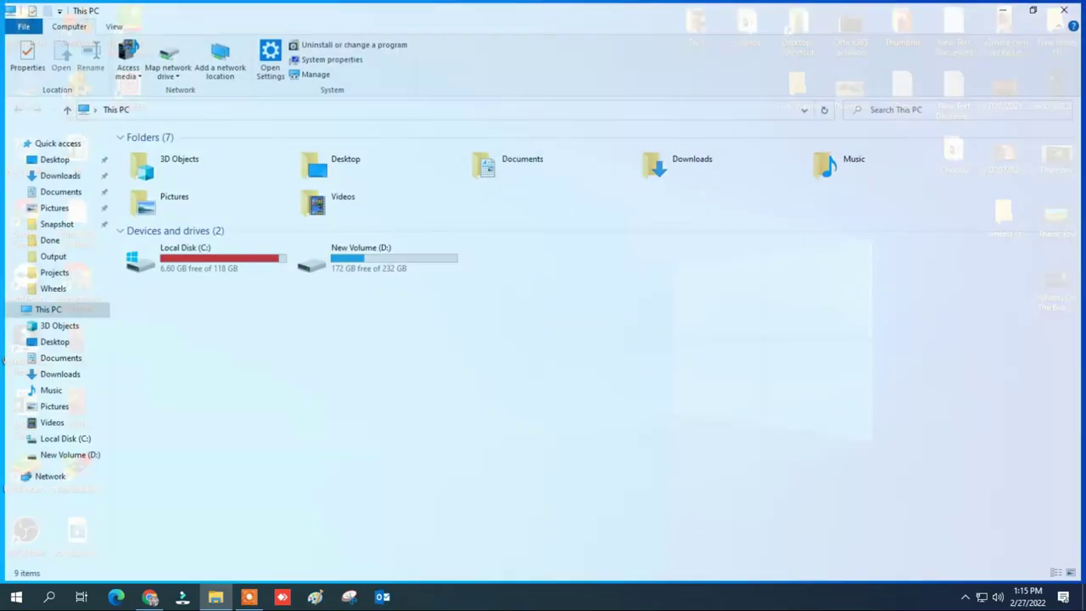
right_click(229, 252)
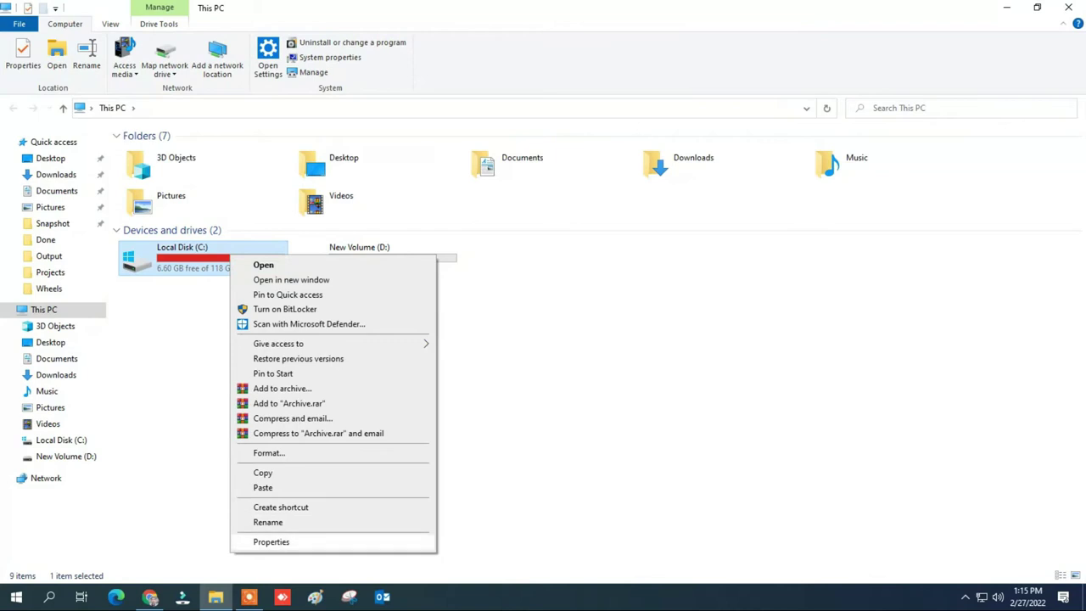
click(263, 541)
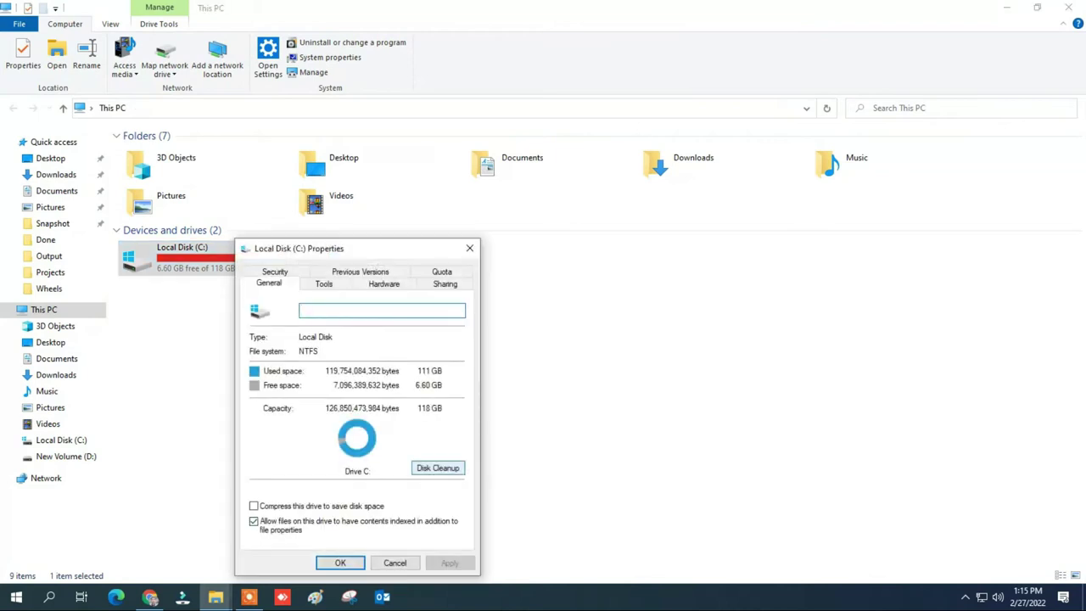
click(438, 468)
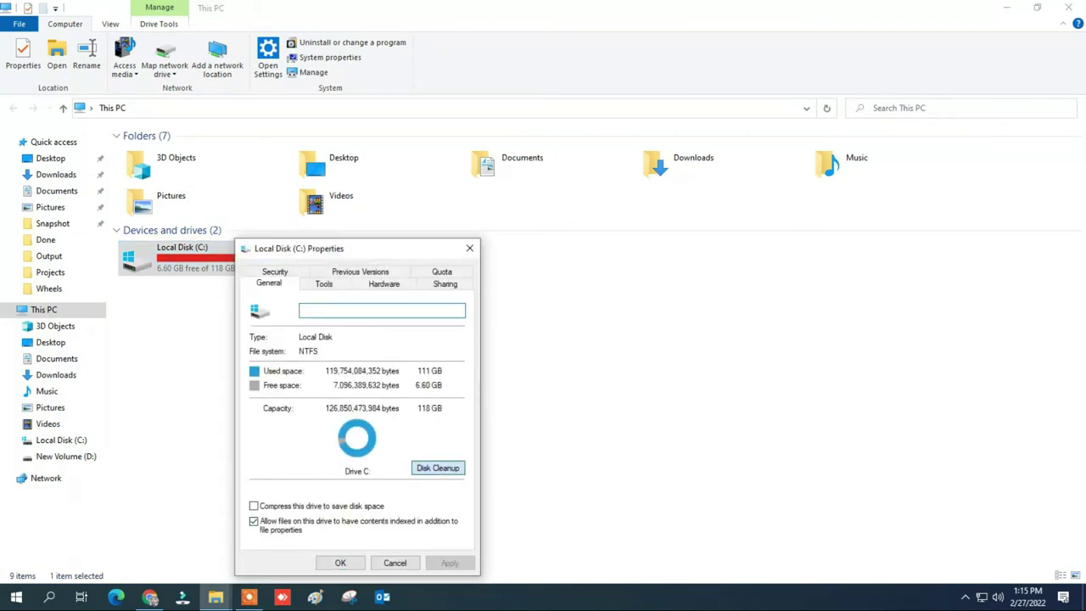
drag(178, 64, 218, 150)
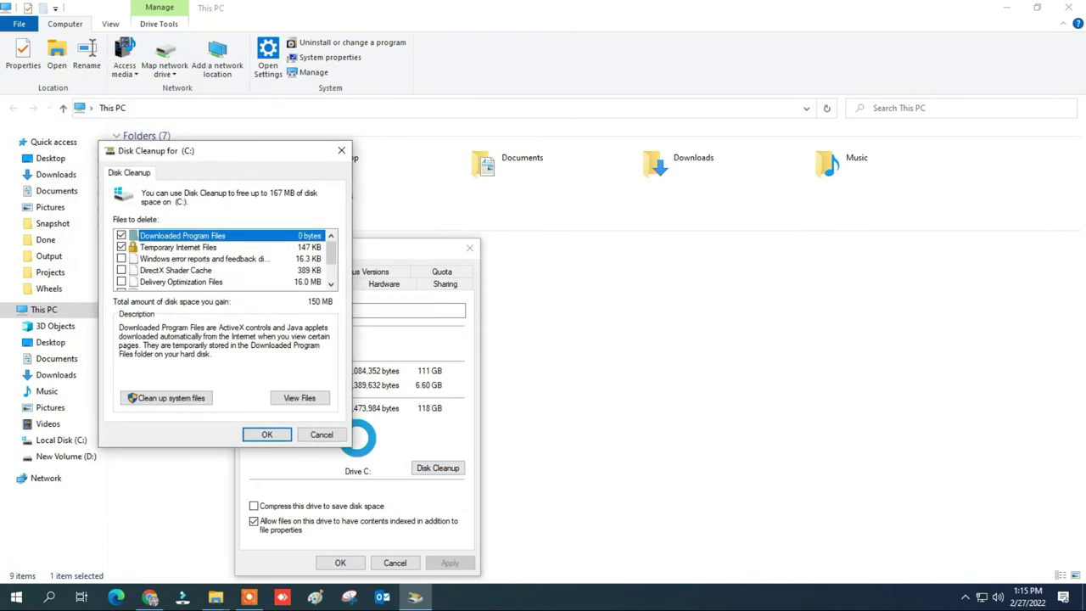
Mark Windows error reports, DirectX Shader Cache, Delivery Optimization Files, Recycle Bin and Temporary files for deletion in Disk Cleanup
scroll(224, 259, down, 2)
scroll(225, 259, up, 2)
click(121, 258)
click(121, 270)
click(122, 282)
scroll(121, 280, down, 1)
click(122, 258)
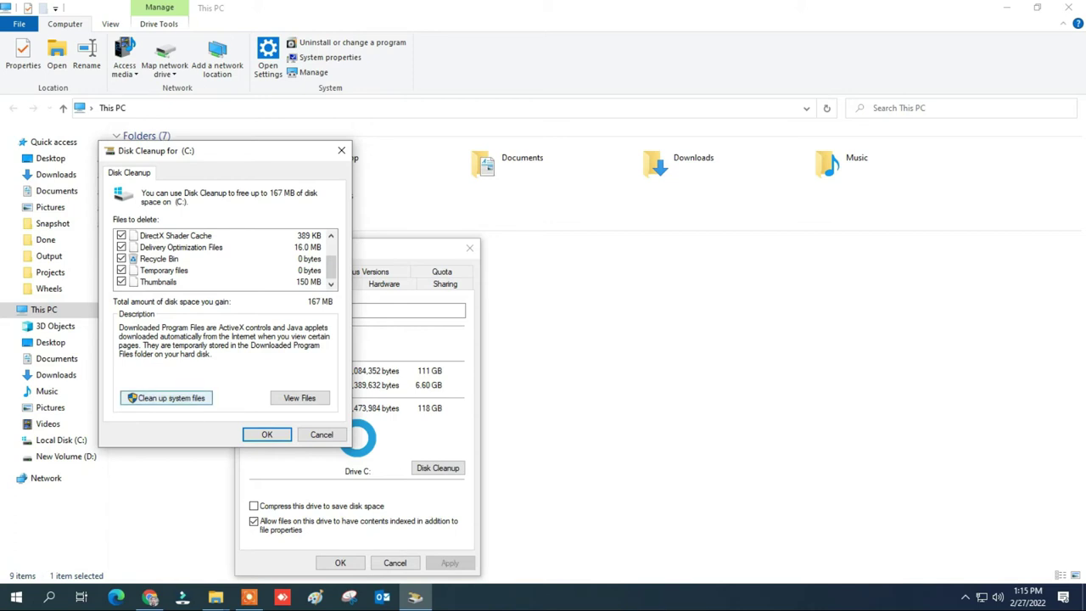
Rescan with system files included, run the cleanup with the preselected categories, and close the C: drive's properties and This PC
click(166, 398)
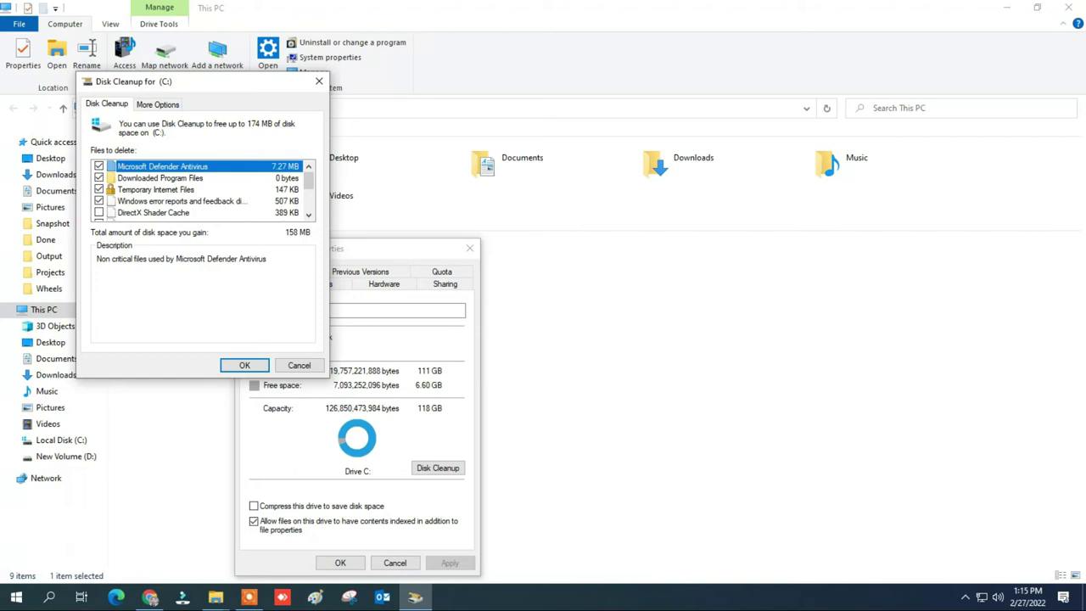
scroll(202, 189, down, 2)
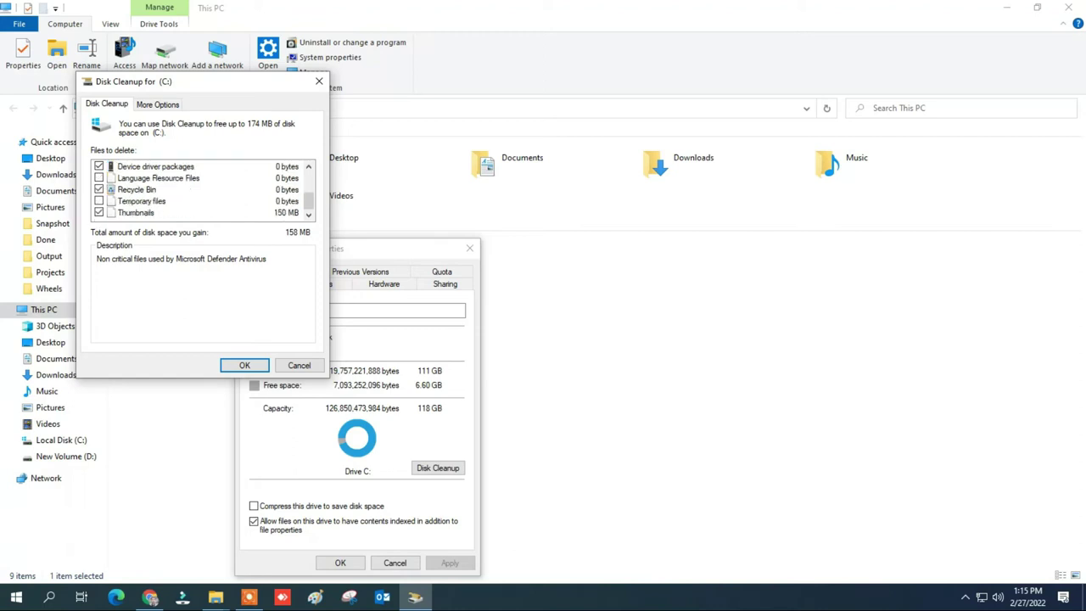
key(Return)
key(Return)
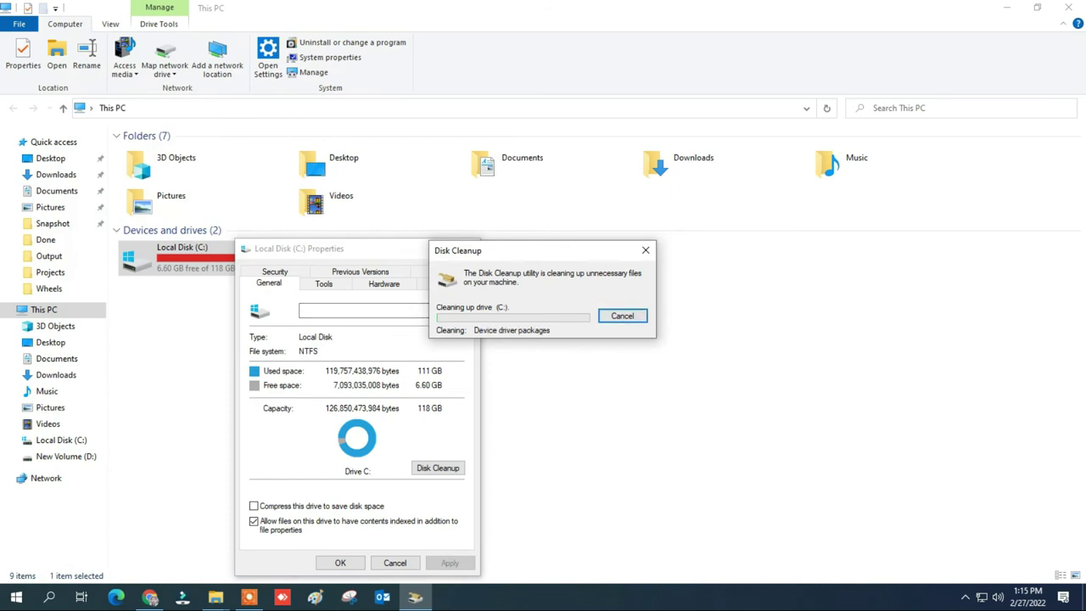
drag(543, 250, 421, 242)
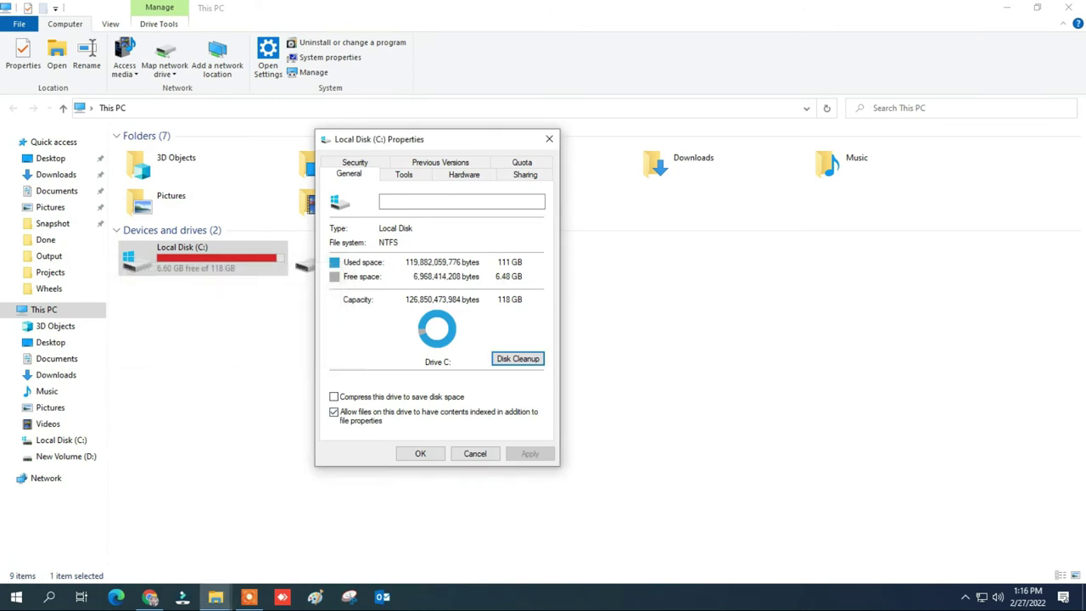
click(420, 454)
click(422, 449)
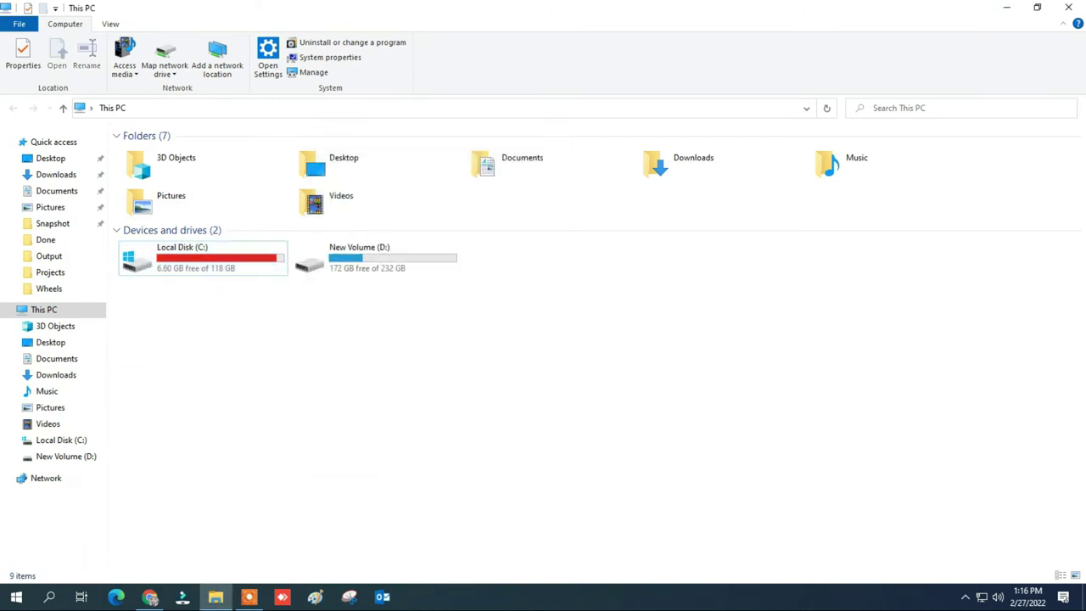
click(1069, 8)
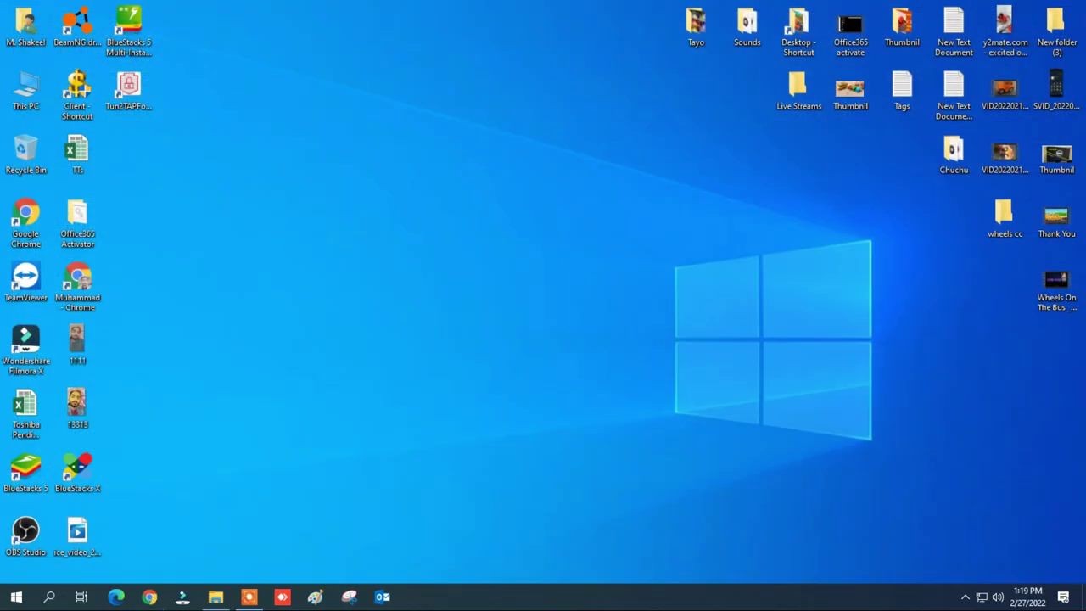
Delete the mavis_hub-1.2.3-windows-20200924 archive from the user profile's Downloads folder
double_click(26, 27)
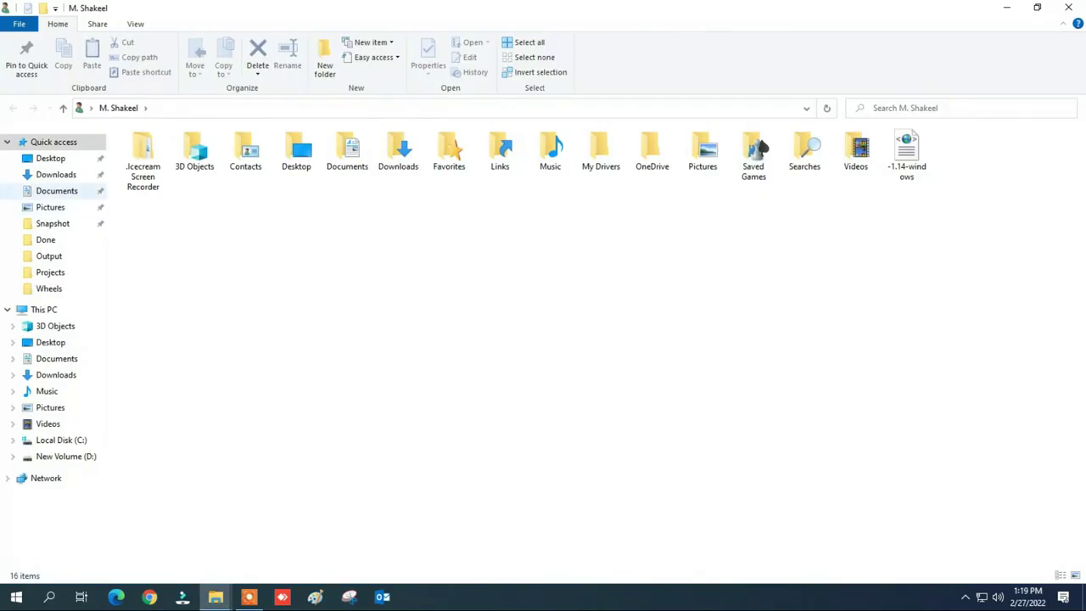
click(56, 174)
drag(521, 149, 347, 155)
click(293, 166)
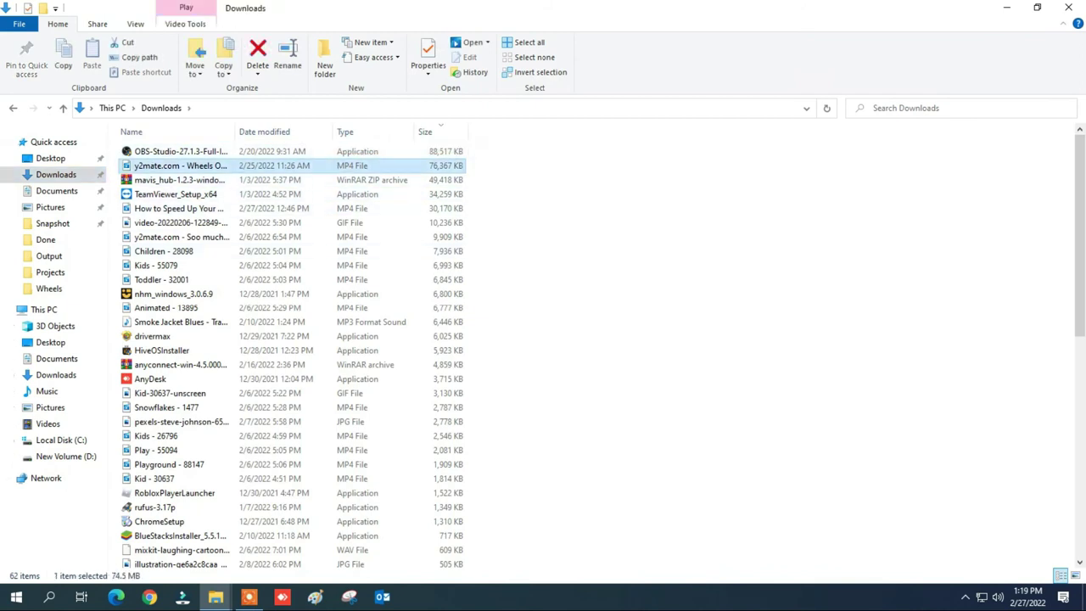
click(199, 180)
click(193, 194)
click(195, 181)
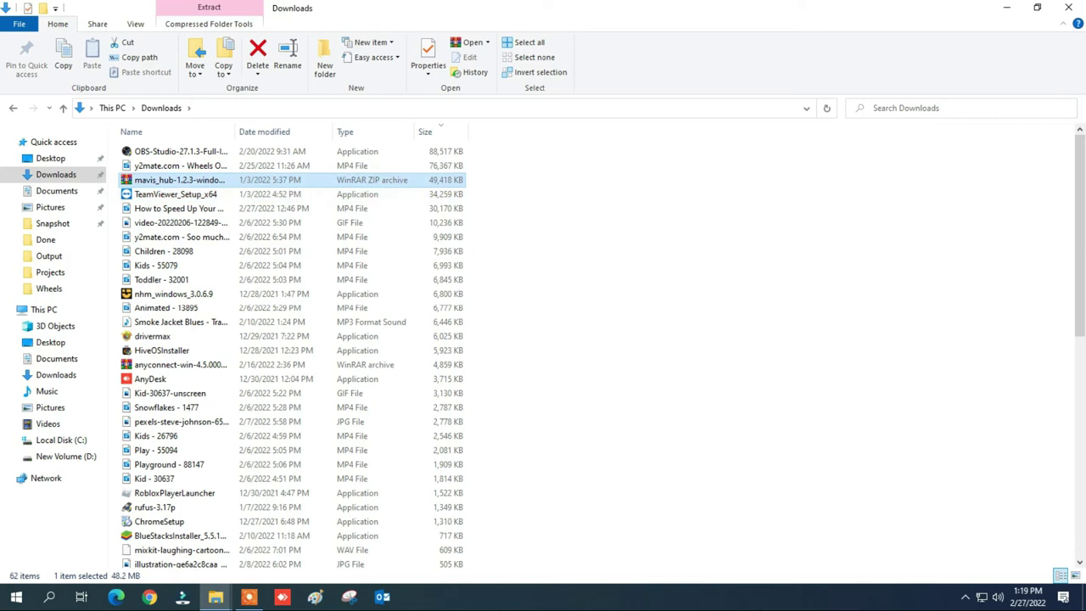
right_click(203, 180)
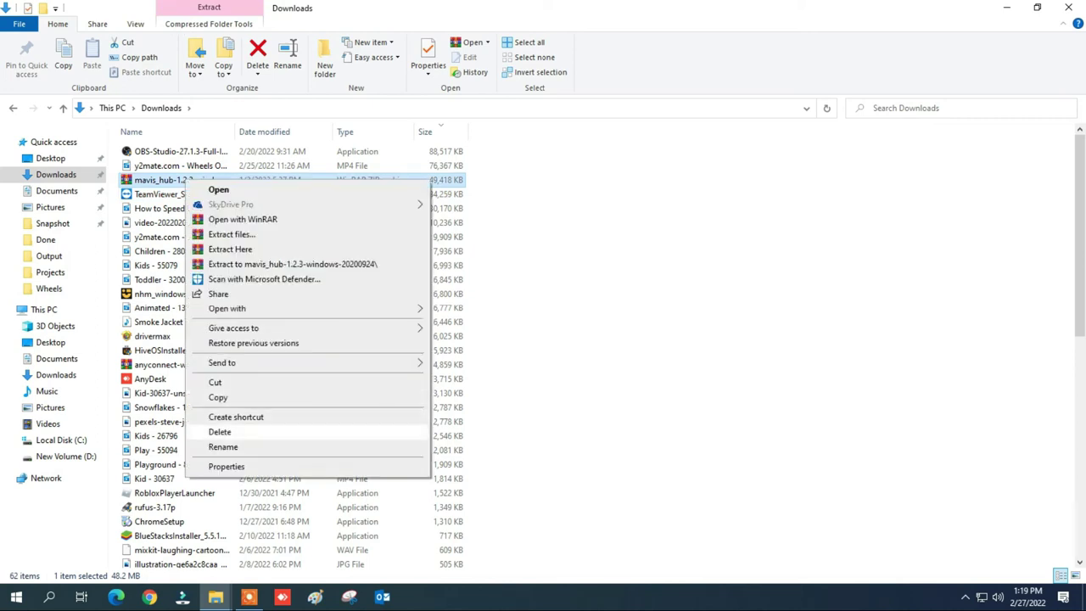
click(219, 431)
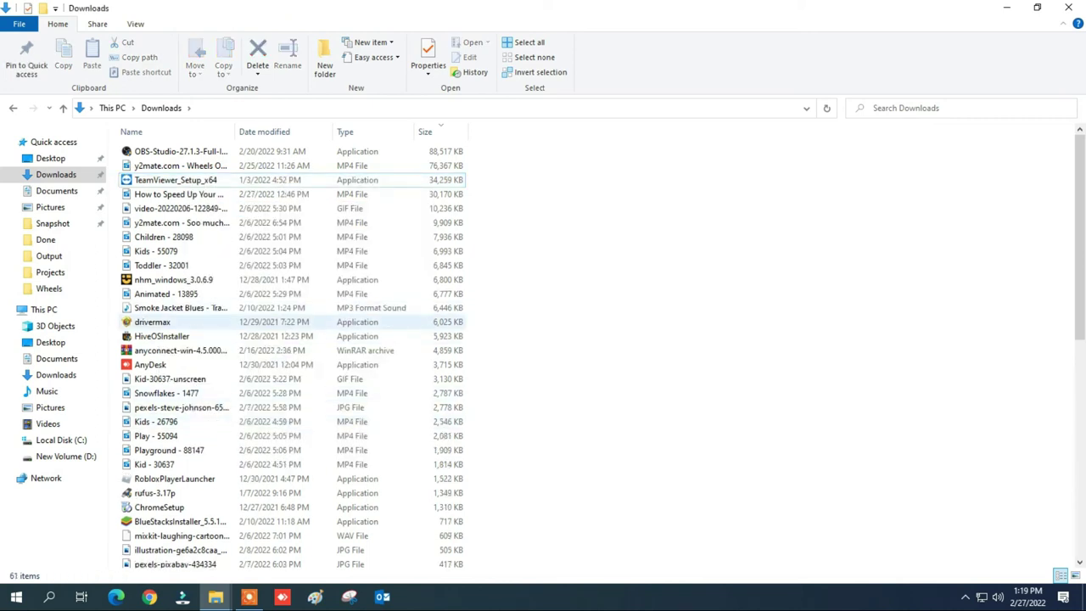
Delete the nhm_windows_3.0.6.9, drivermax and HiveOSInstaller applications together from Downloads
click(161, 322)
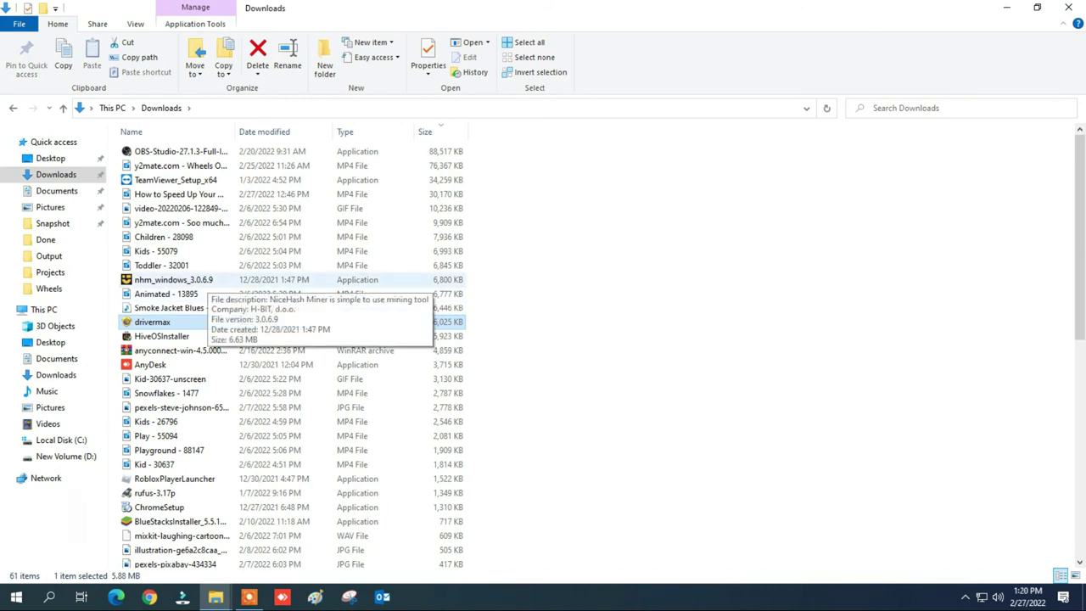
ctrl+click(174, 279)
ctrl+click(161, 336)
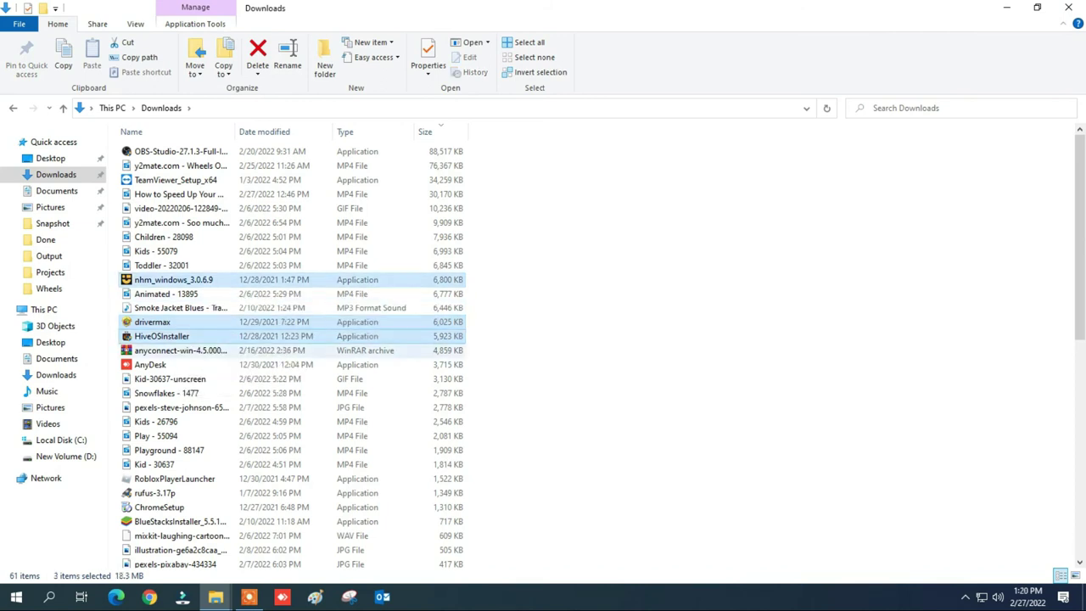
right_click(198, 336)
click(223, 290)
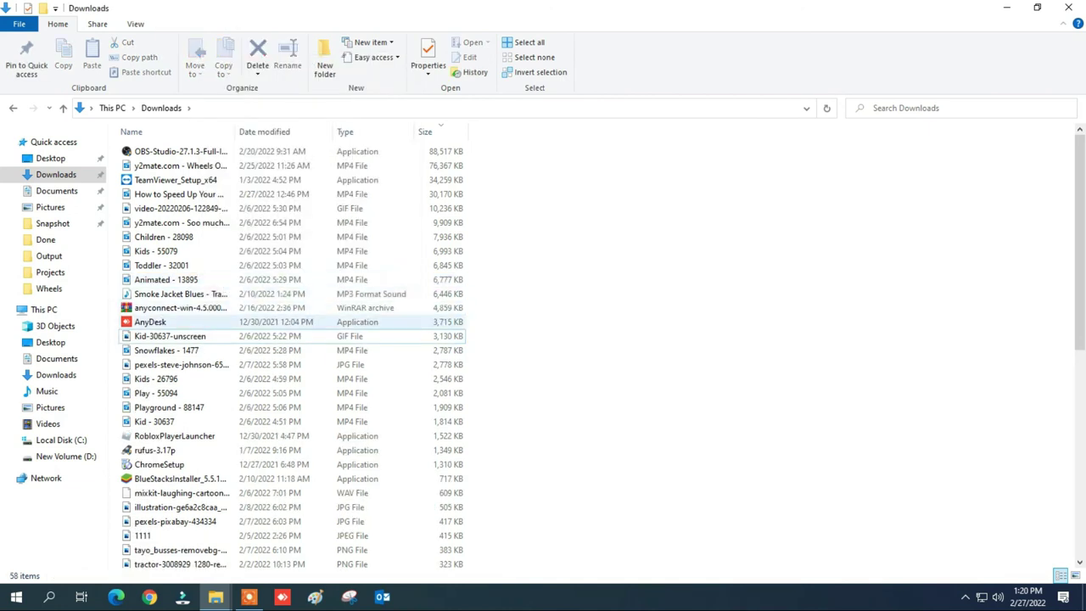
scroll(222, 331, down, 3)
scroll(219, 365, down, 1)
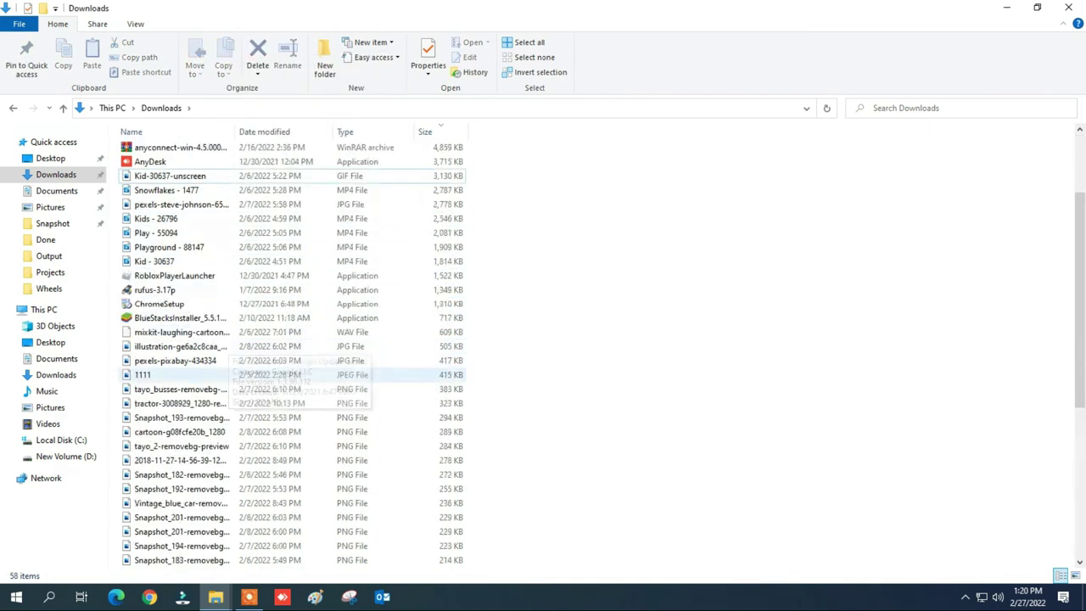
scroll(219, 378, down, 6)
scroll(216, 399, up, 9)
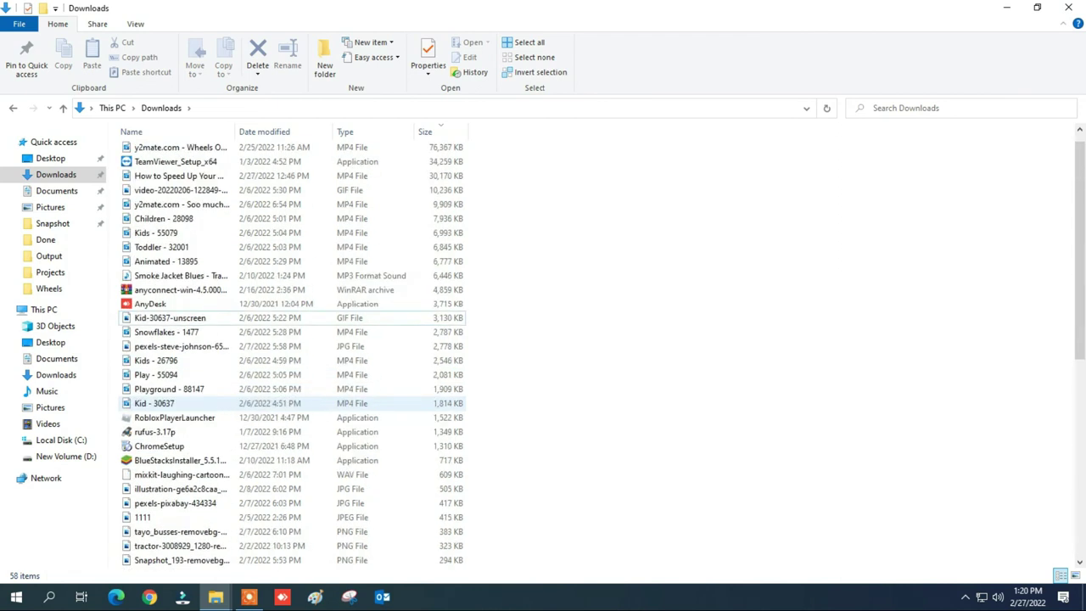
Check the size of the Videos folder in Documents through its properties, then close them
click(56, 190)
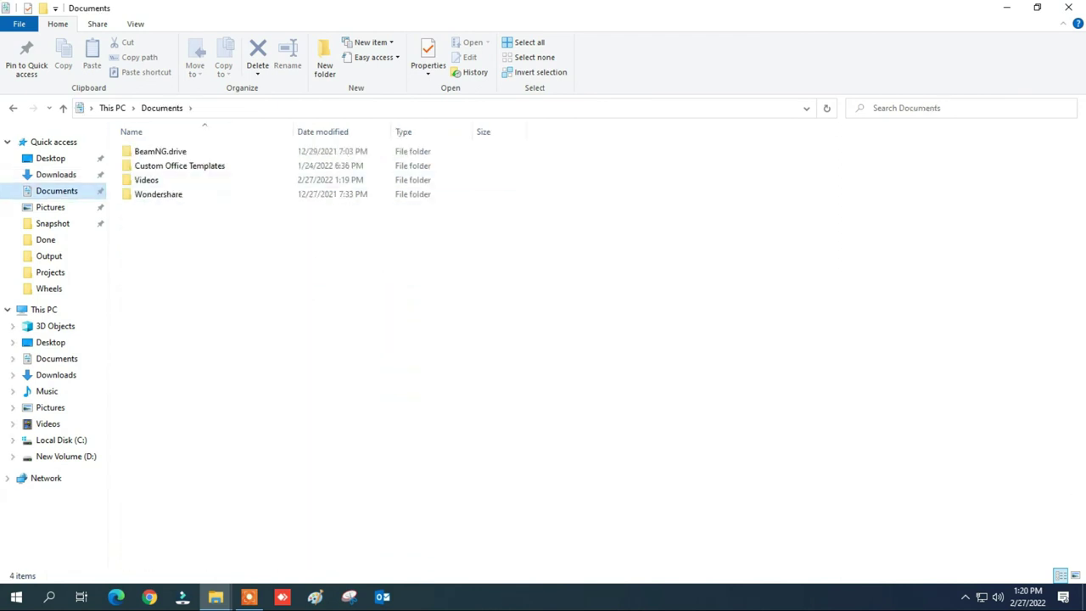
right_click(146, 178)
click(182, 493)
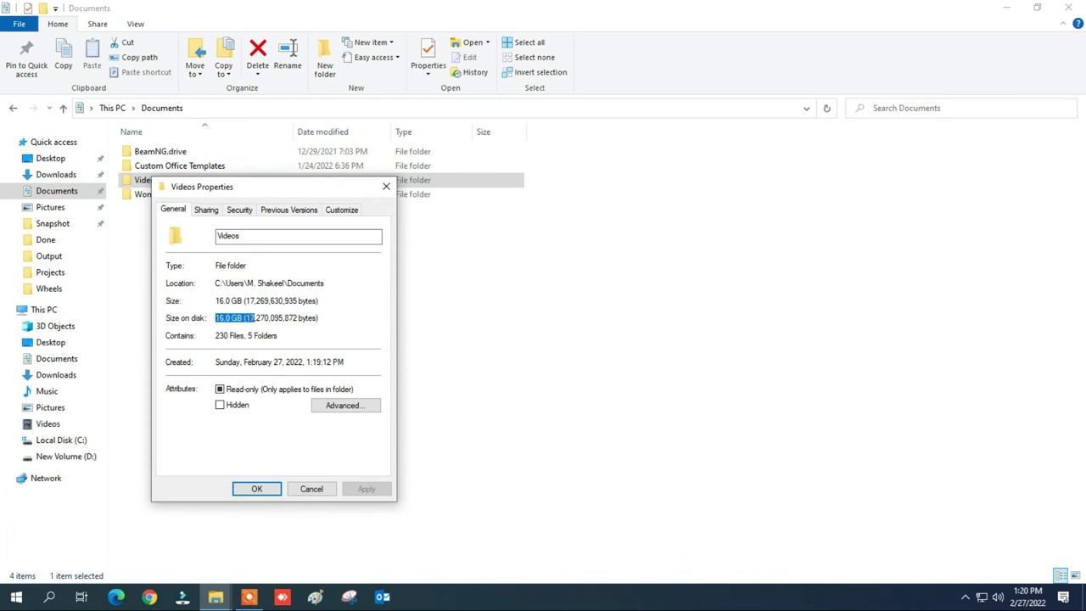
click(257, 489)
Move the Videos folder from Documents to New Volume (D:) and close the File Explorer window
right_click(152, 178)
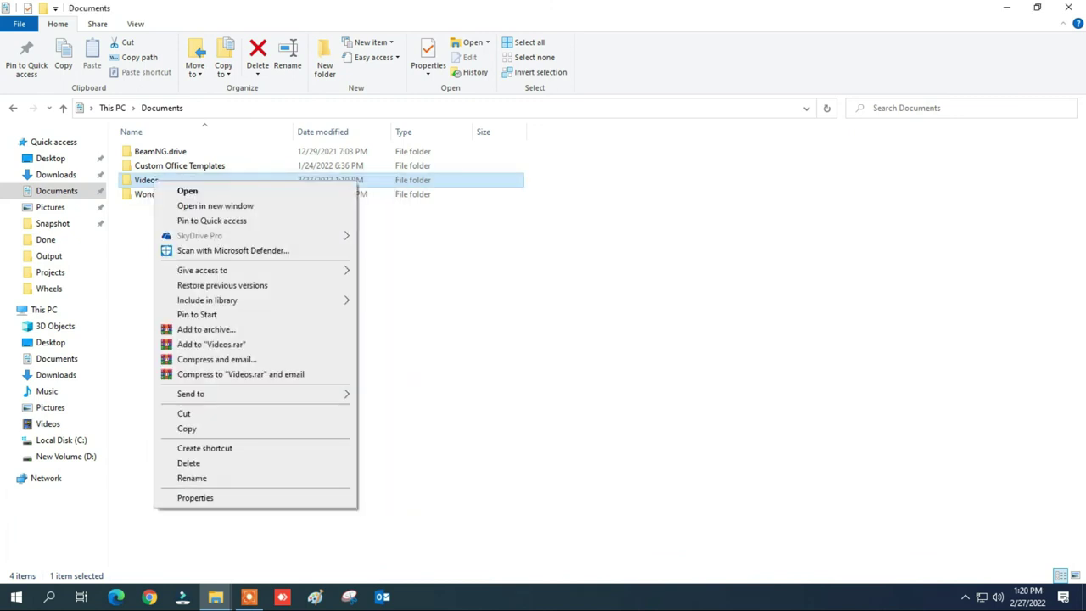
click(183, 414)
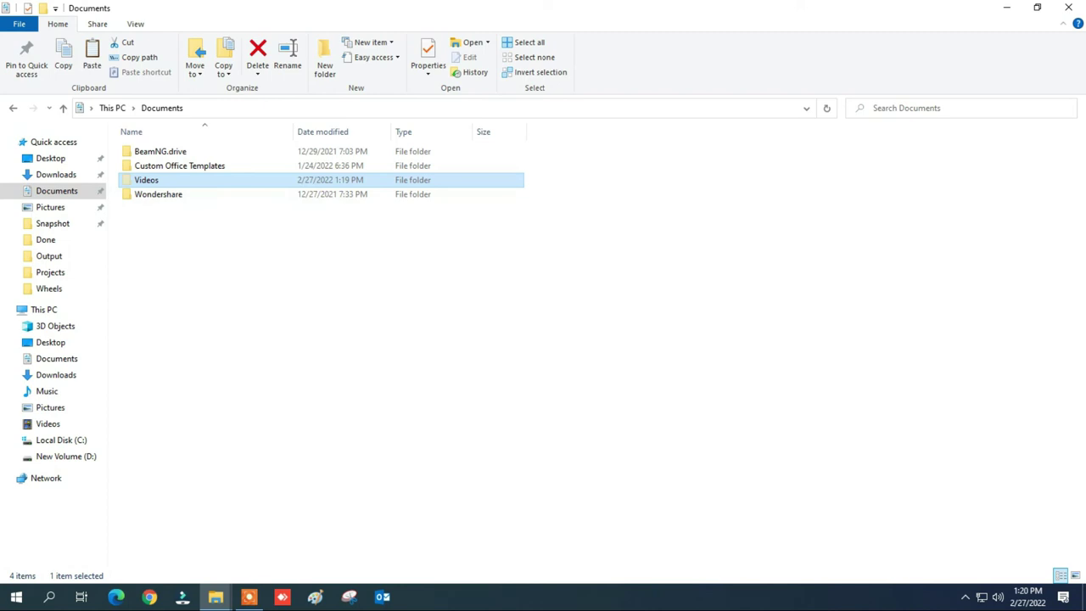
click(66, 456)
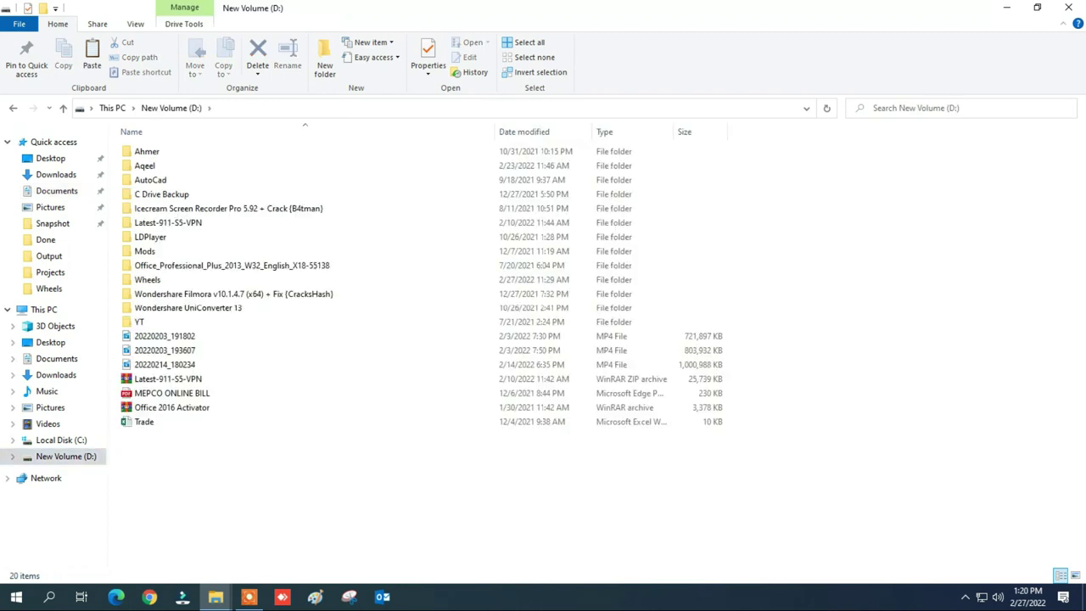
right_click(316, 248)
click(347, 360)
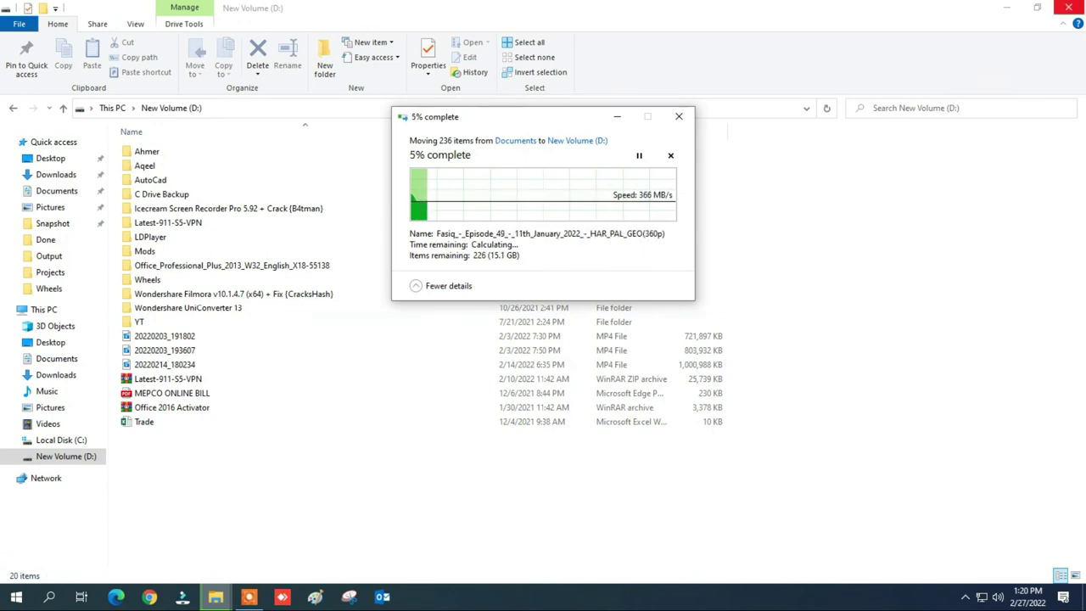
click(1068, 8)
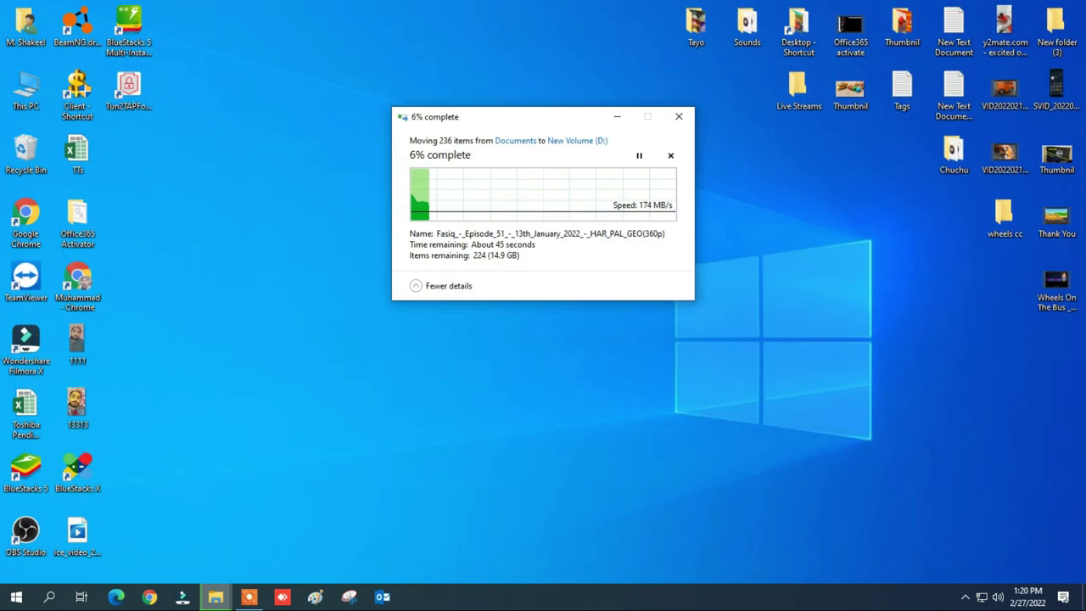
Empty the Recycle Bin, confirming the permanent deletion, and shift the file-move progress window aside
drag(526, 117, 389, 152)
click(26, 154)
right_click(20, 151)
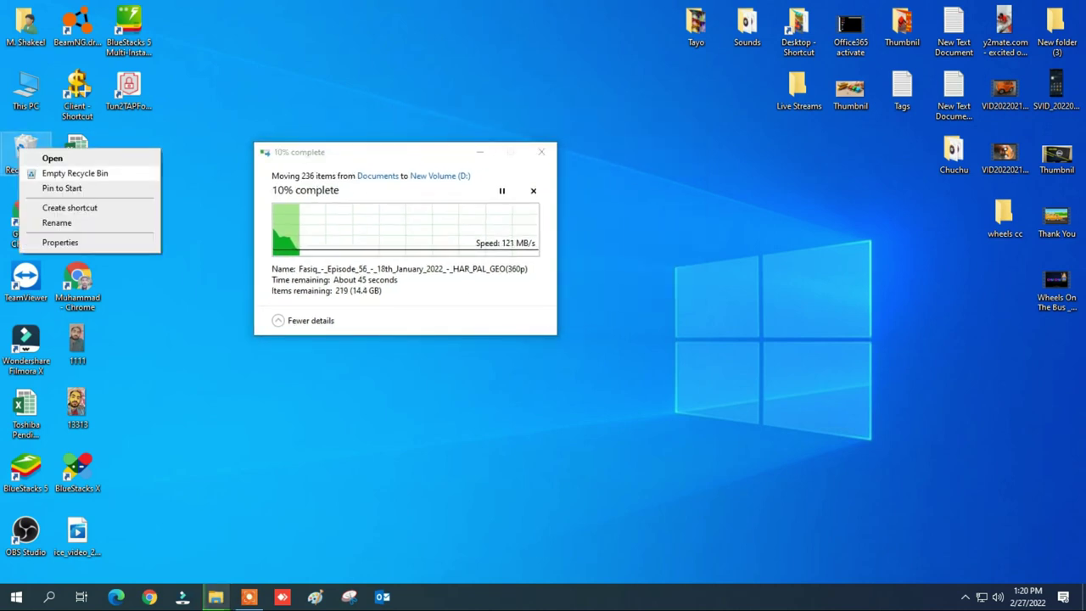
click(68, 173)
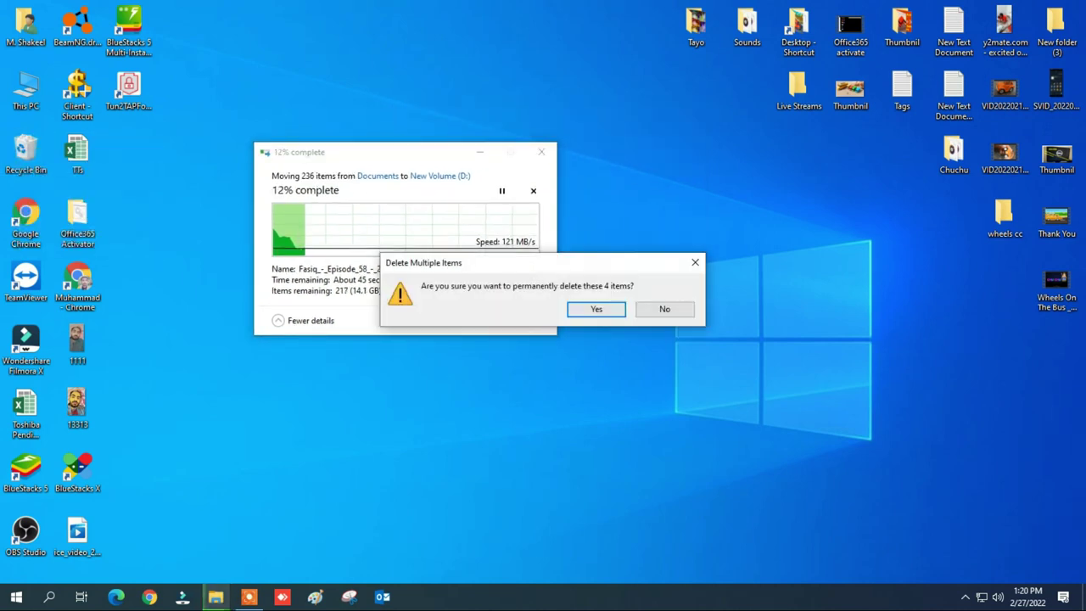
click(597, 310)
drag(402, 153, 517, 154)
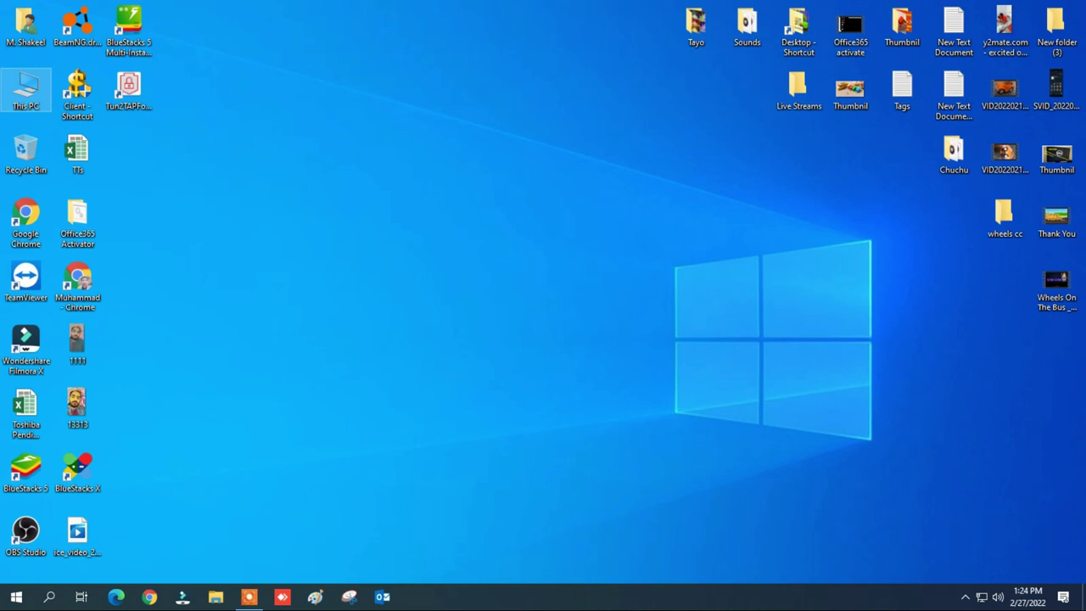
Check the free space on Local Disk (C:) in This PC, then close the window and refresh the desktop
double_click(26, 89)
click(204, 258)
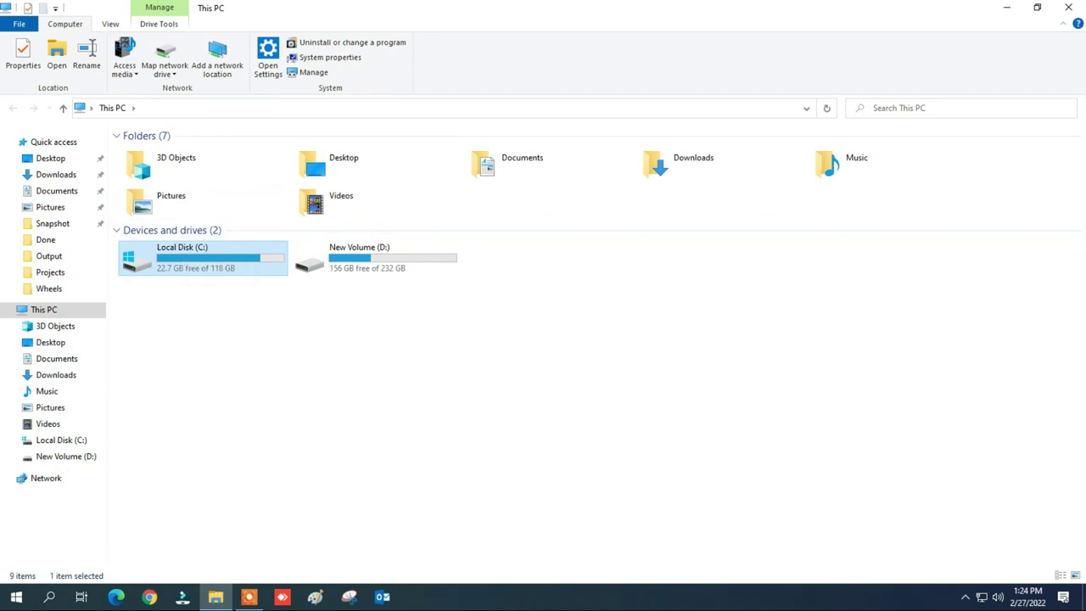
click(679, 357)
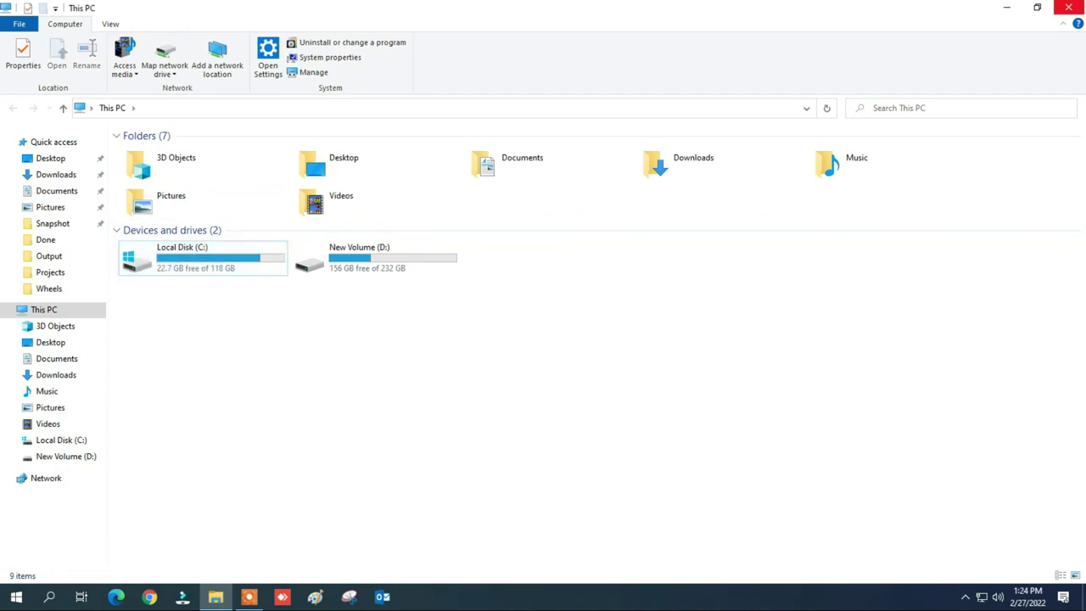
key(alt+F4)
right_click(465, 196)
click(503, 256)
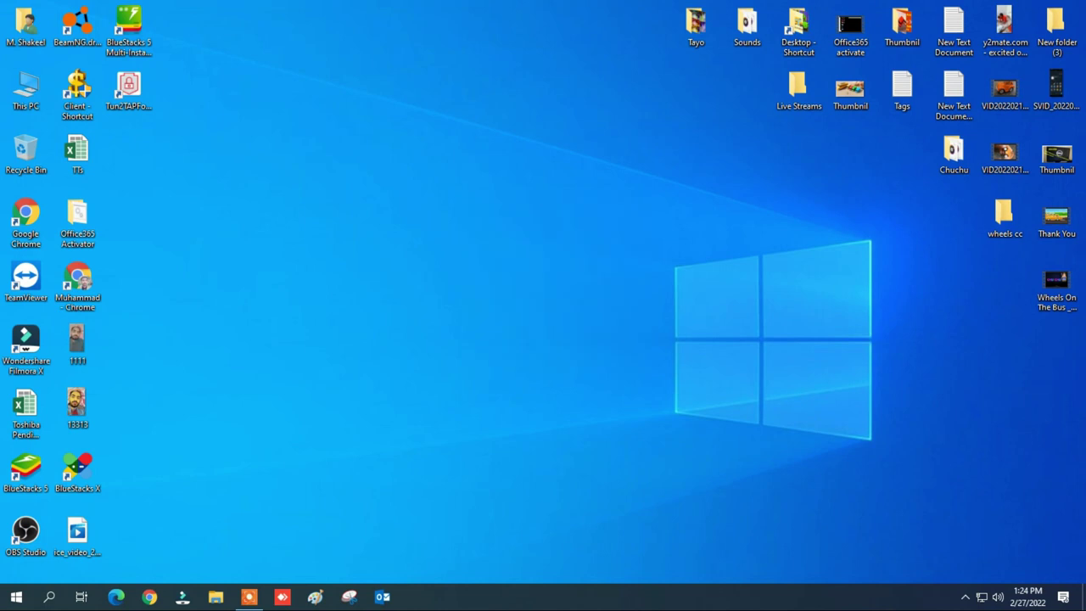